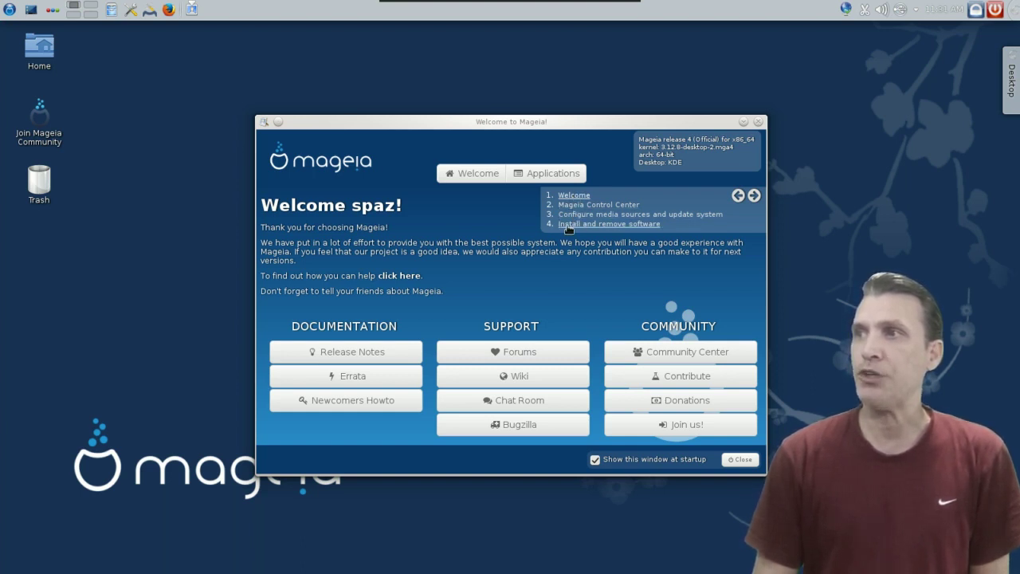
Advance the Mageia Welcome tour three pages to Install and remove software, and view its featured applications.
left_click(754, 196)
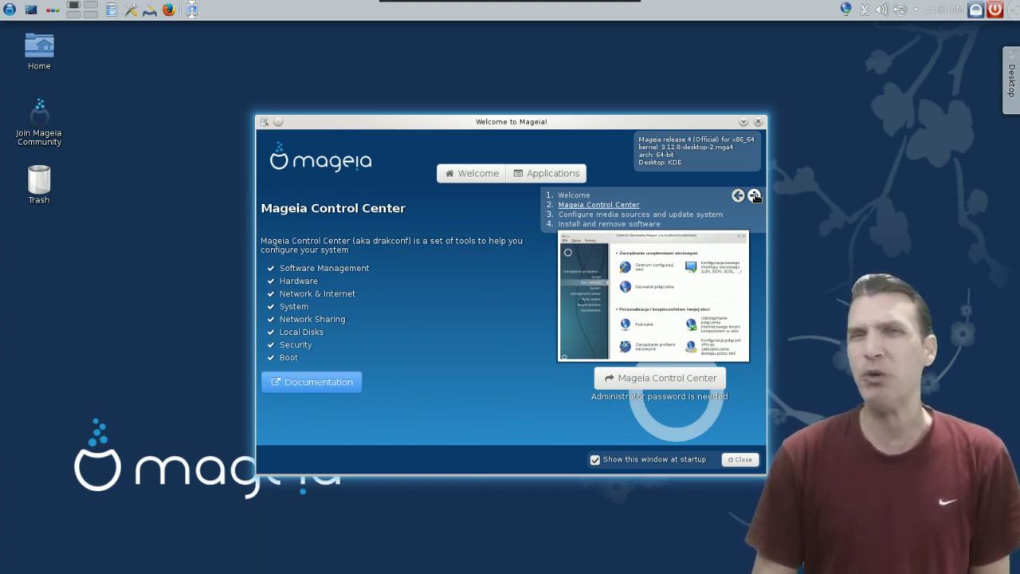
left_click(754, 195)
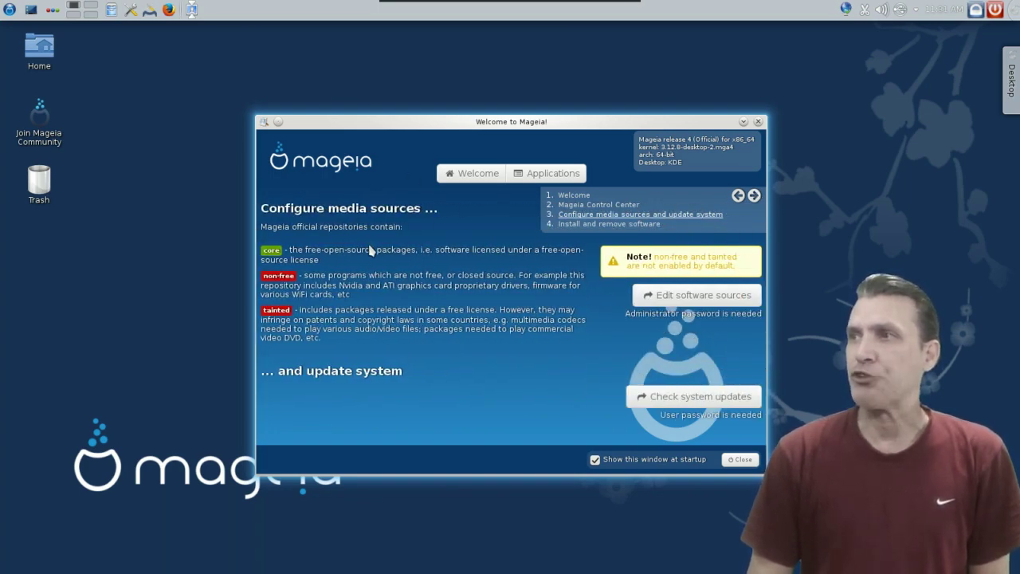
left_click(755, 195)
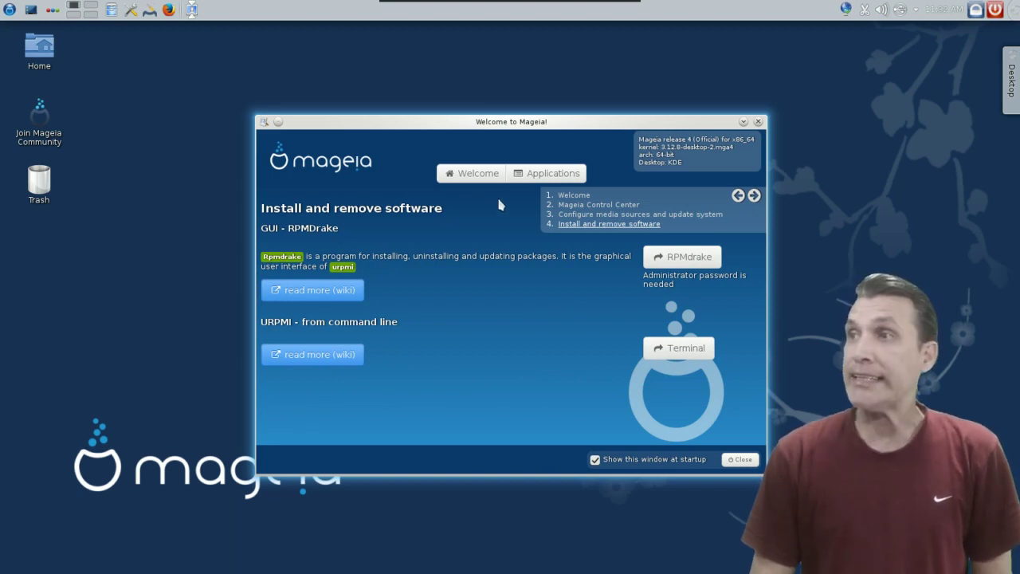
left_click(539, 177)
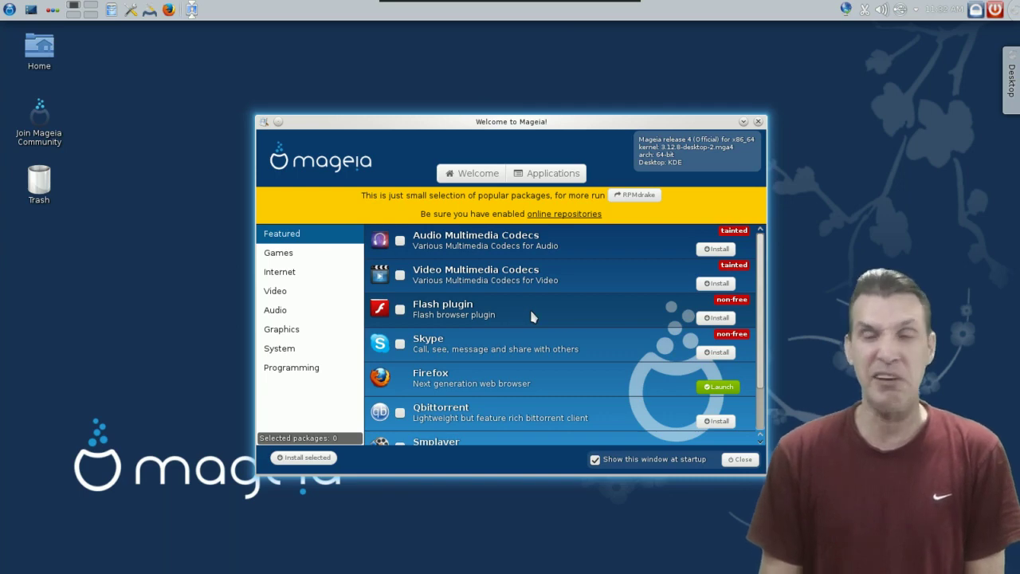
Browse the Games, Internet, Video, Audio and Graphics package categories, ending on Graphics.
scroll(533, 319, "down", 2)
scroll(534, 327, "up", 2)
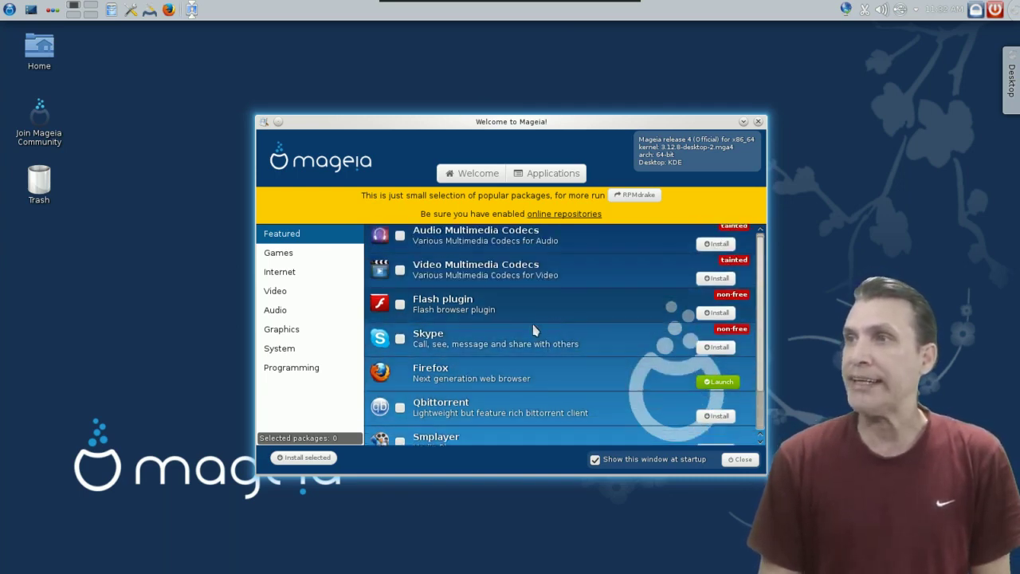
left_click(286, 256)
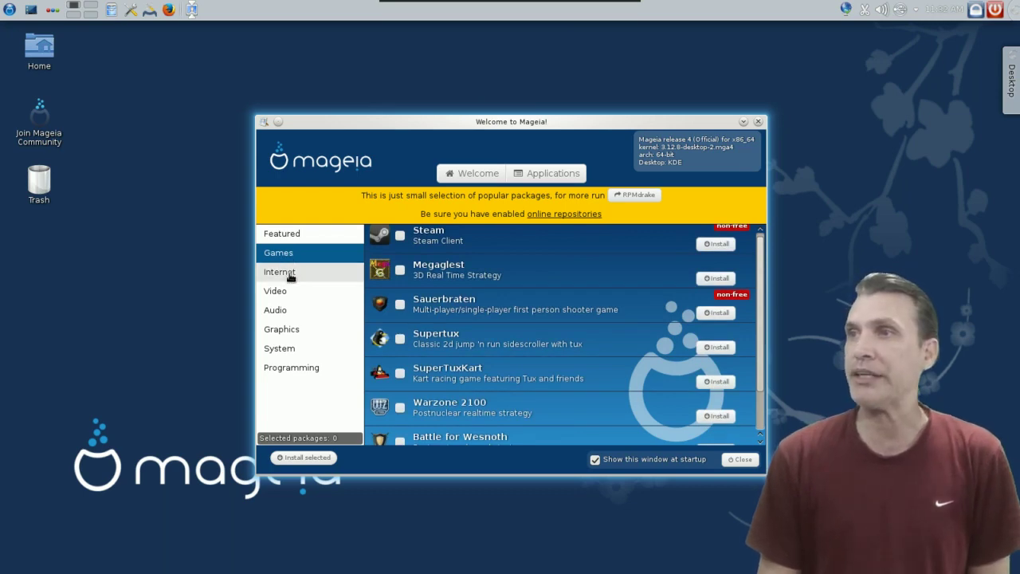
left_click(288, 274)
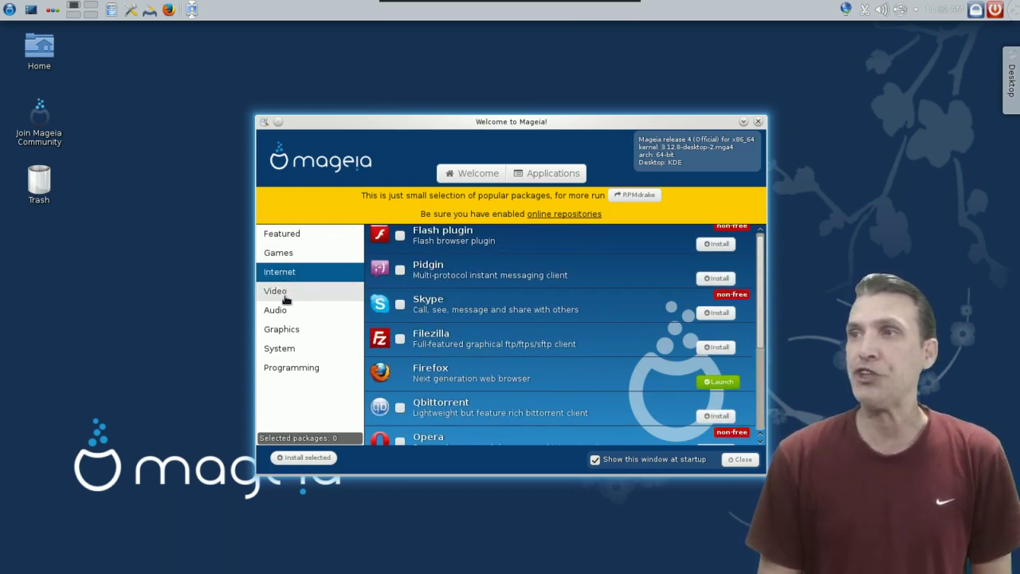
left_click(287, 292)
left_click(295, 313)
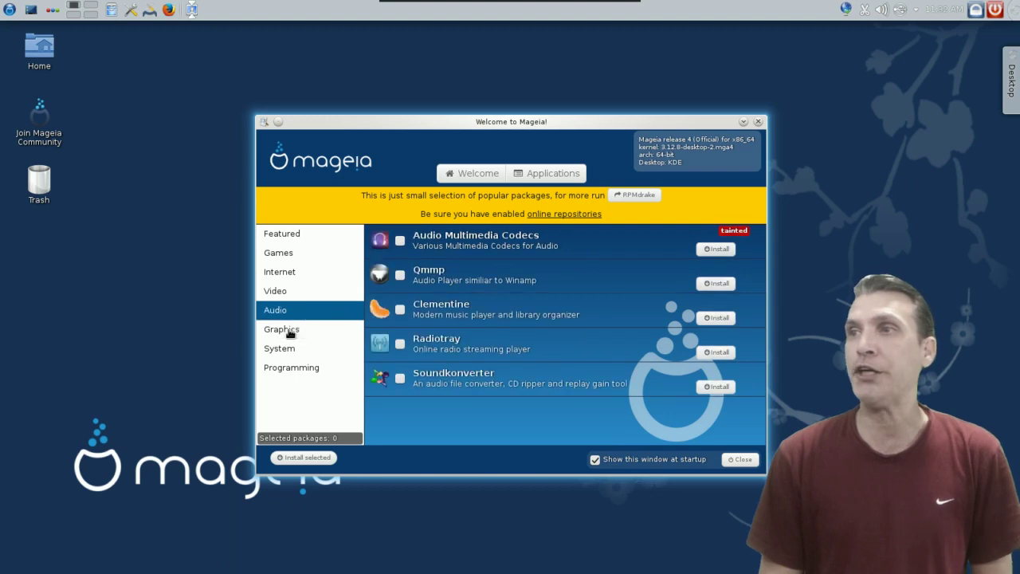
left_click(290, 330)
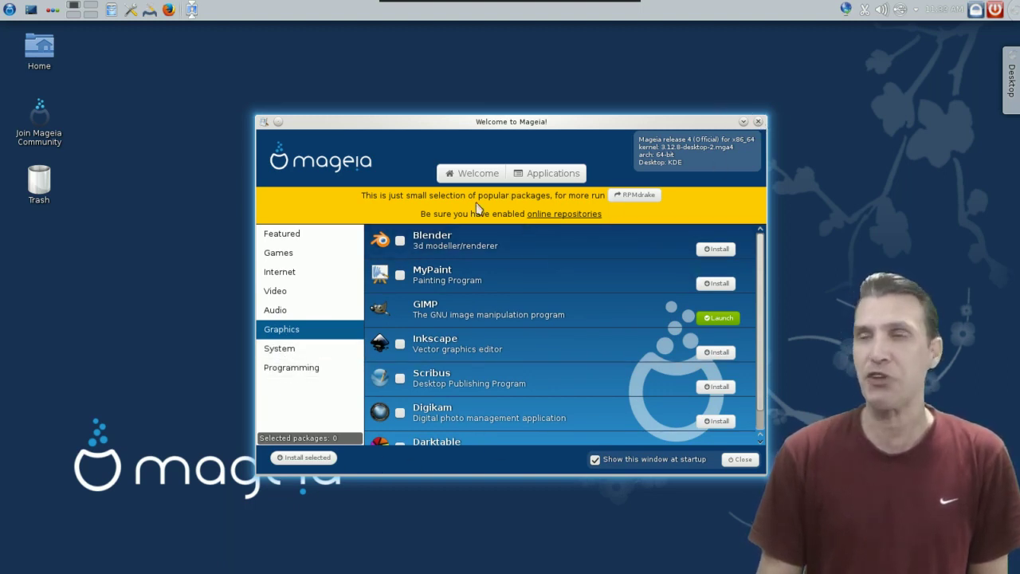
Close the Welcome to Mageia window, open the desktop toolbox, and show the February 2014 calendar.
left_click(759, 121)
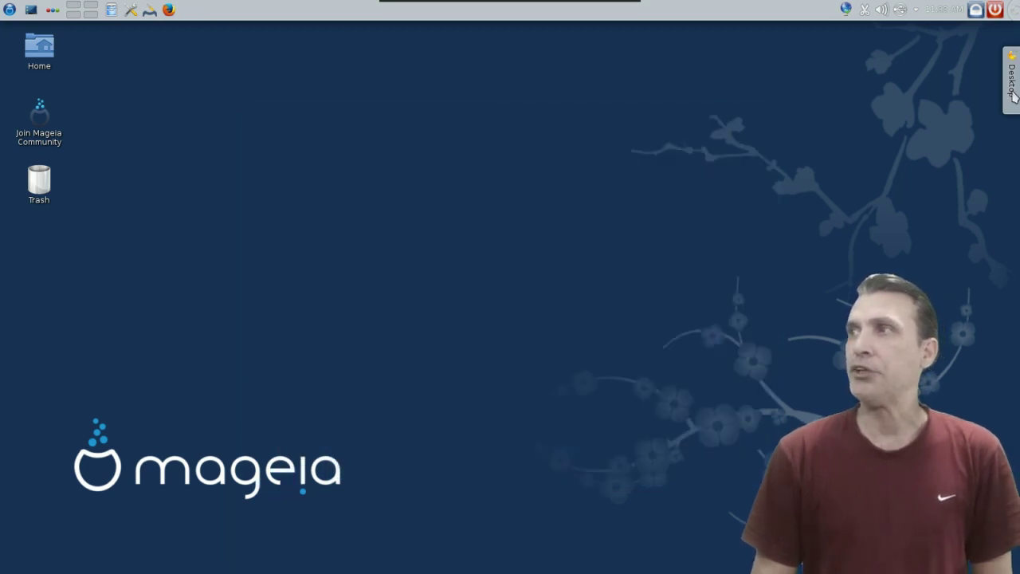
left_click(1014, 94)
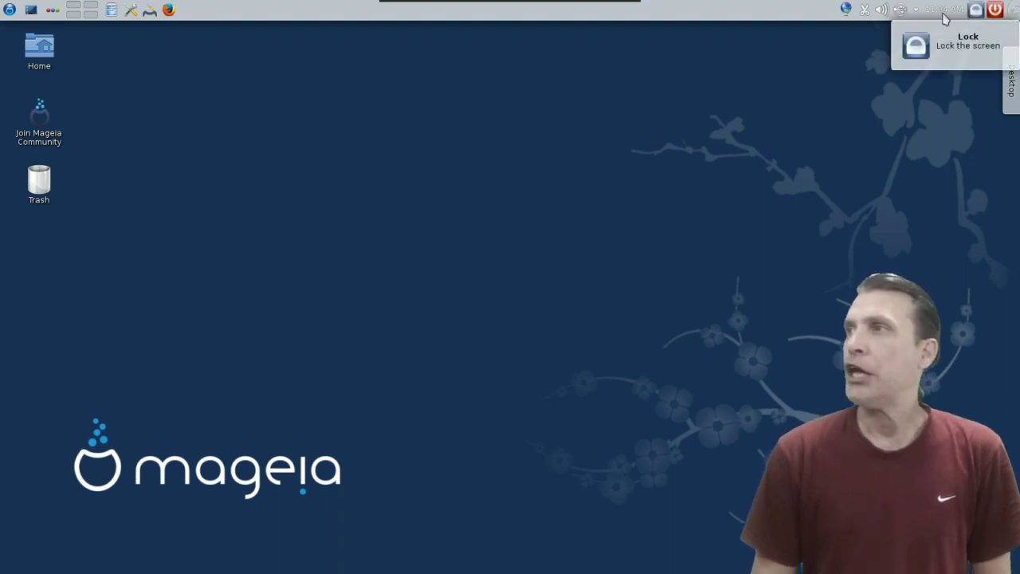
mouse_move(945, 17)
left_click(949, 14)
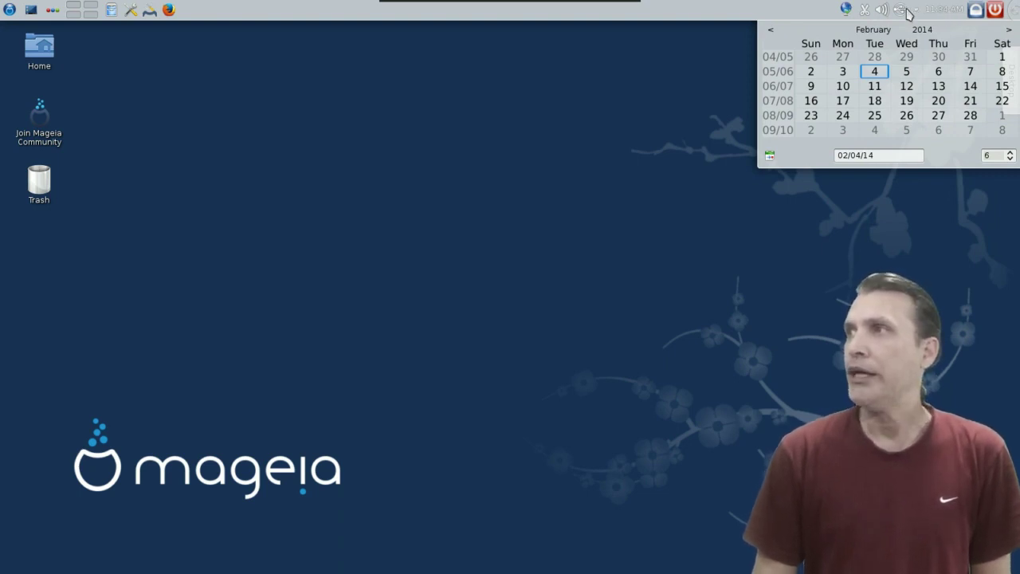
Dismiss the calendar popup and launch Mageia Control Center from the panel.
mouse_move(900, 12)
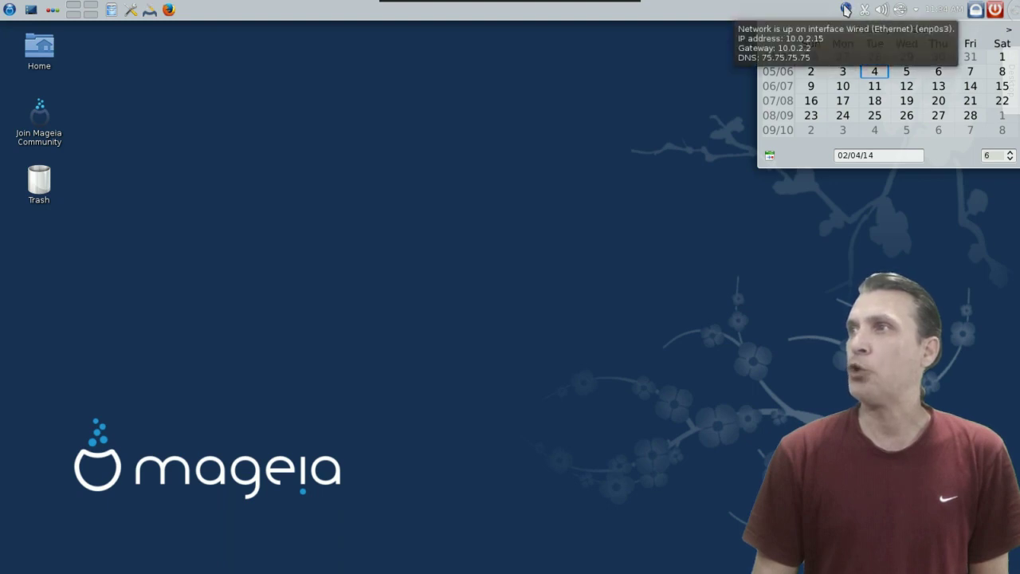
left_click(251, 107)
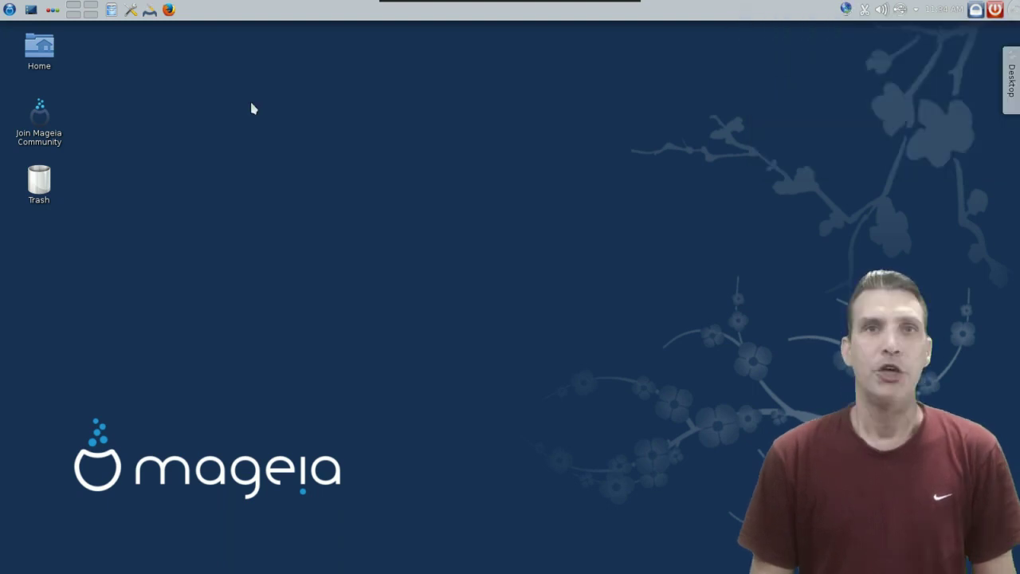
left_click(150, 11)
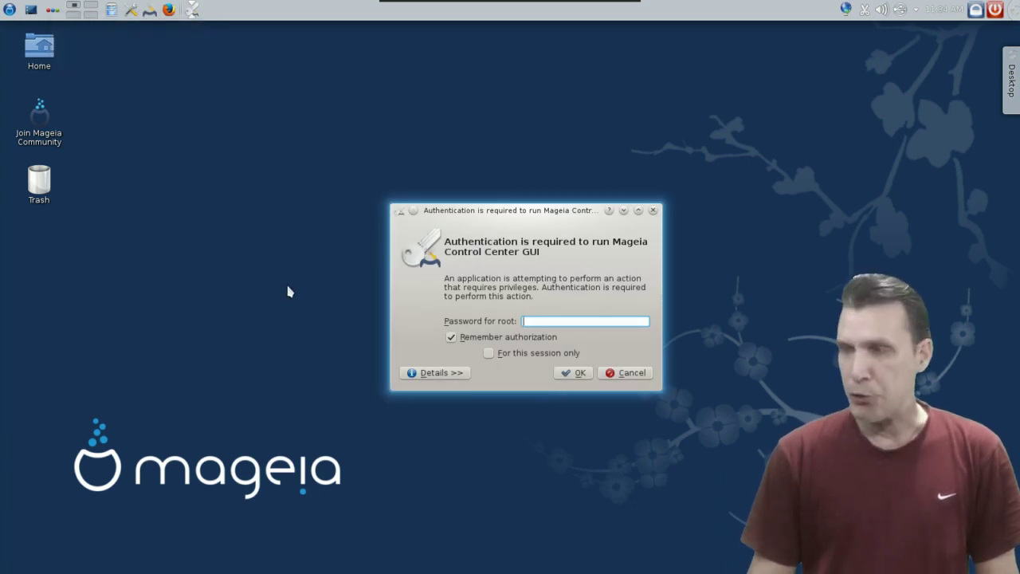
Authenticate Mageia Control Center with the root password and move its window to the right.
type("●●●")
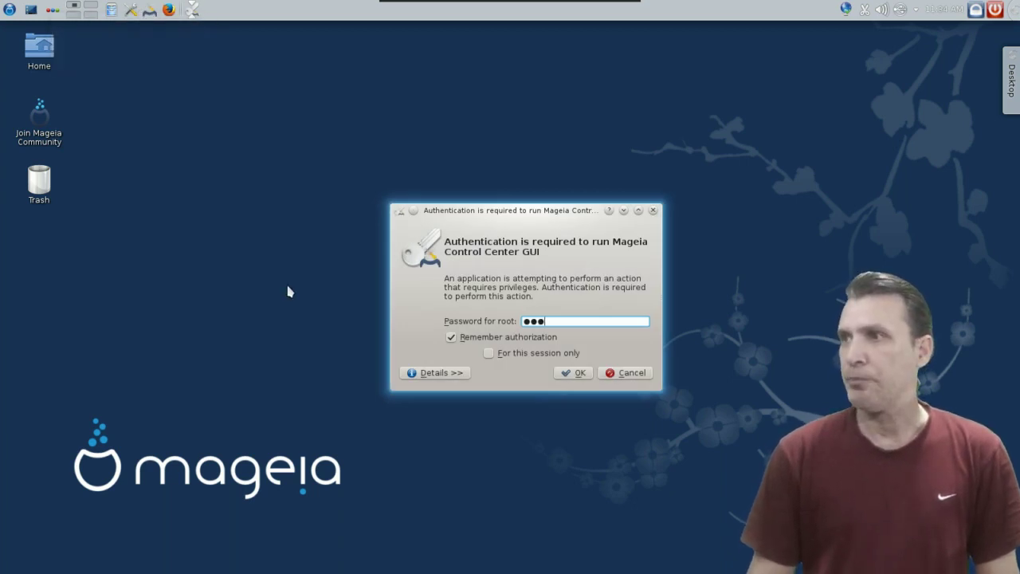
left_click(574, 373)
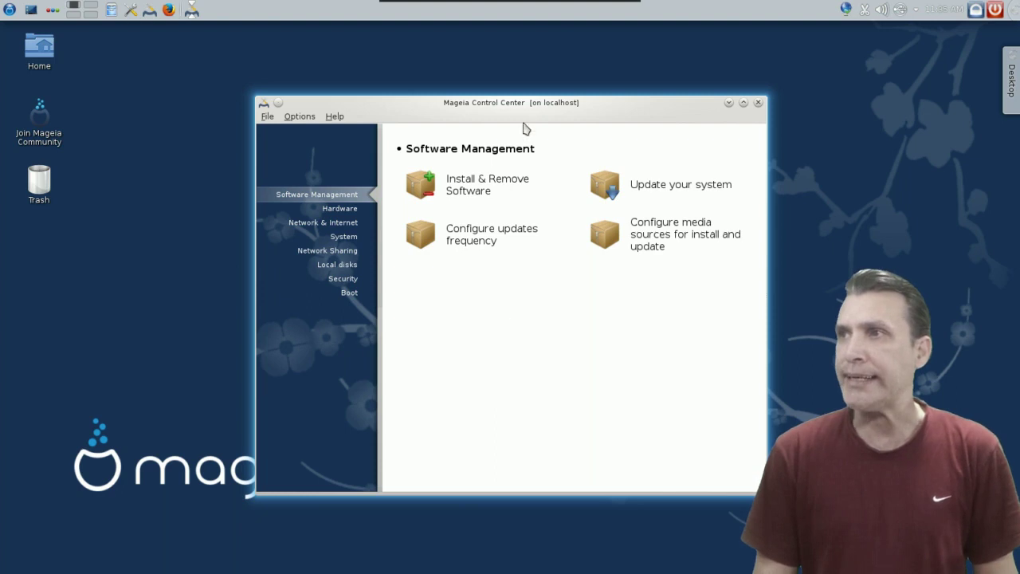
left_click_drag(526, 102, 619, 128)
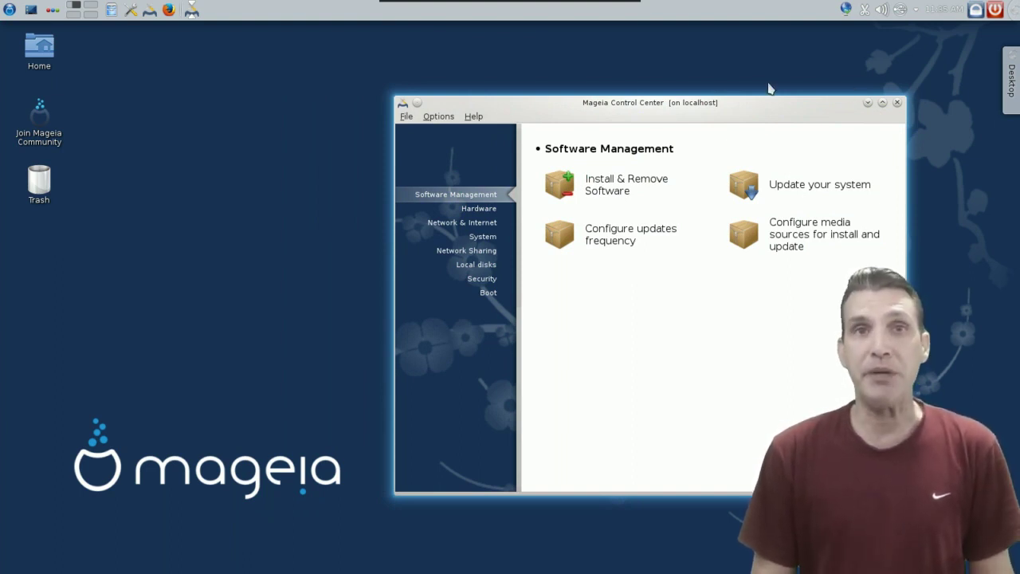
Open KDE System Settings, raise the Control Center, and open Hardware's 3D desktop effects setup.
left_click(130, 12)
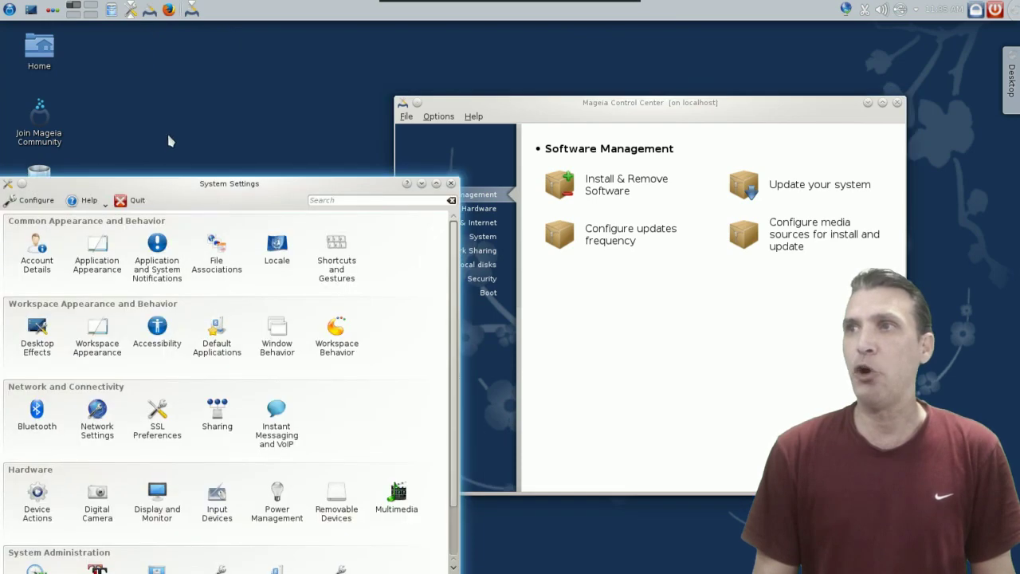
left_click(203, 185)
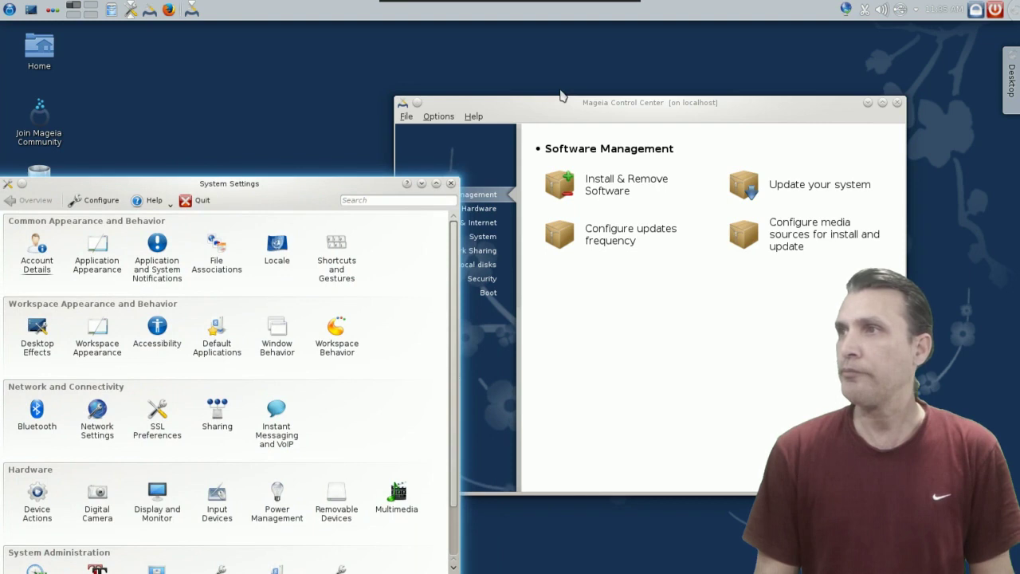
left_click(559, 100)
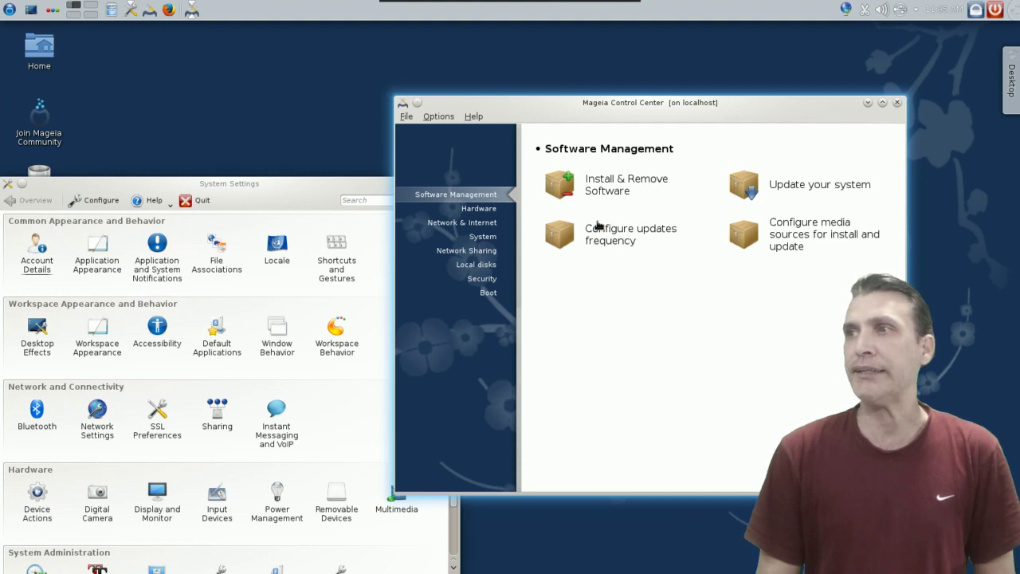
left_click(485, 211)
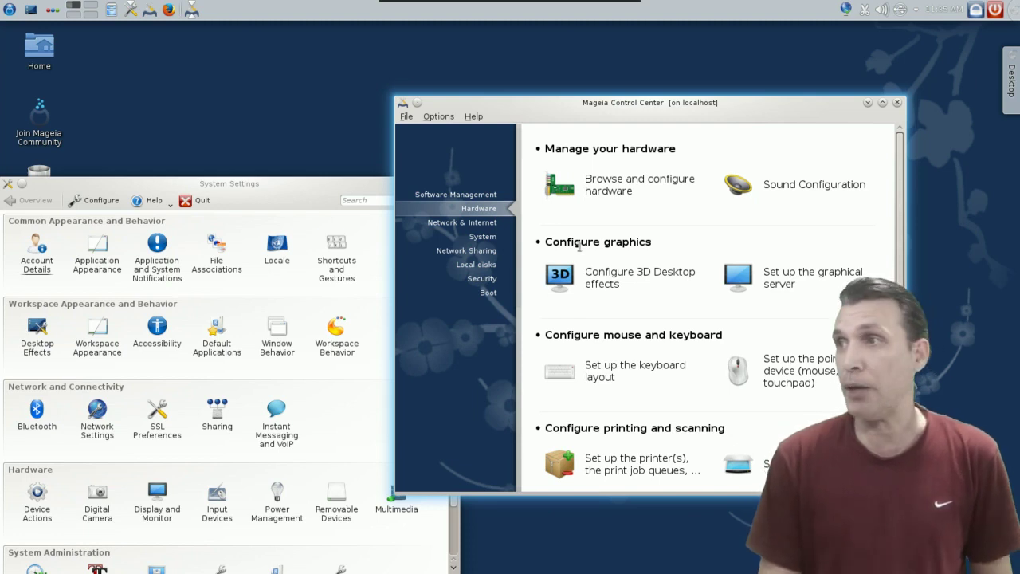
left_click(600, 279)
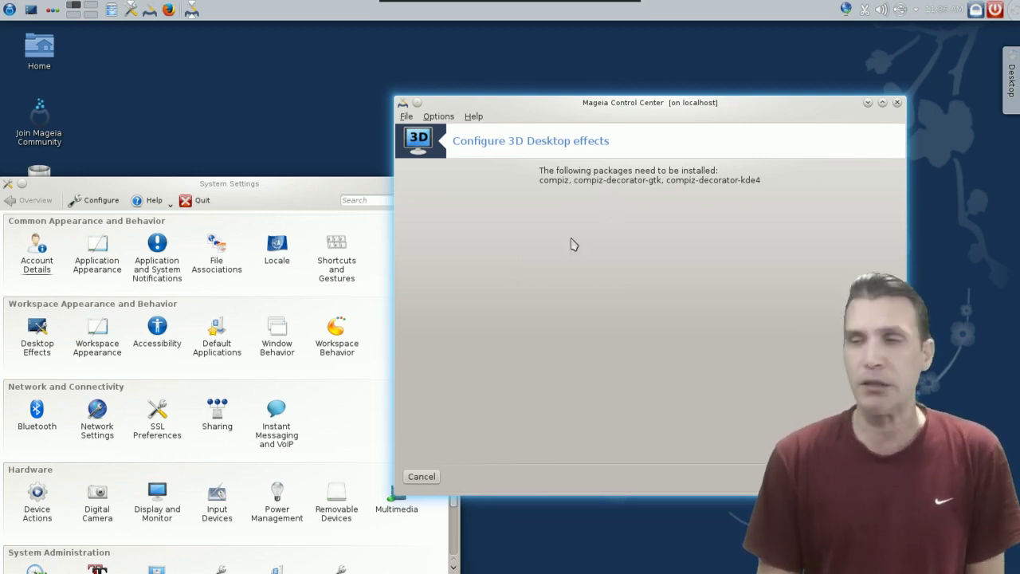
left_click(423, 478)
scroll(632, 303, "down", 3)
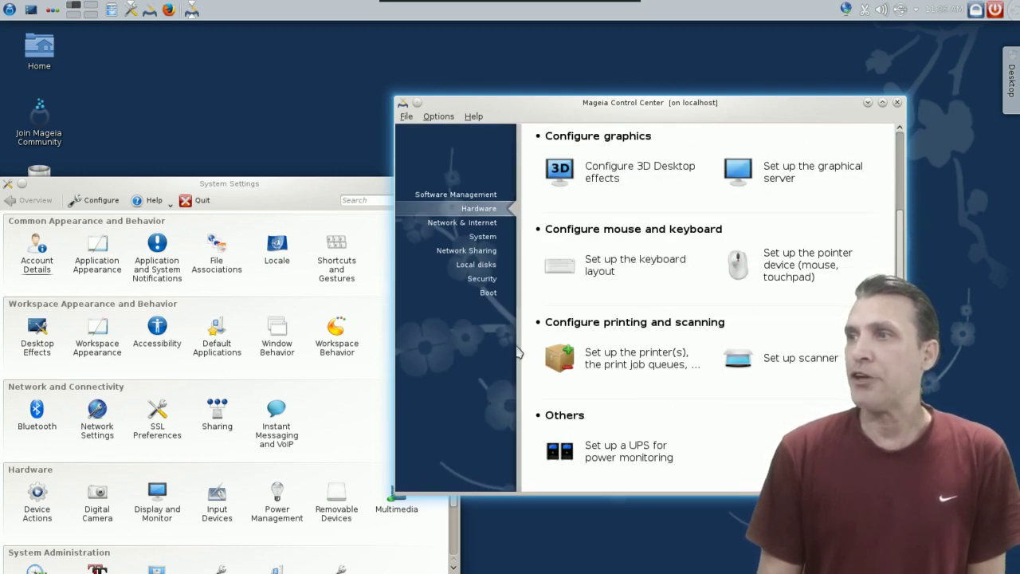
left_click(491, 226)
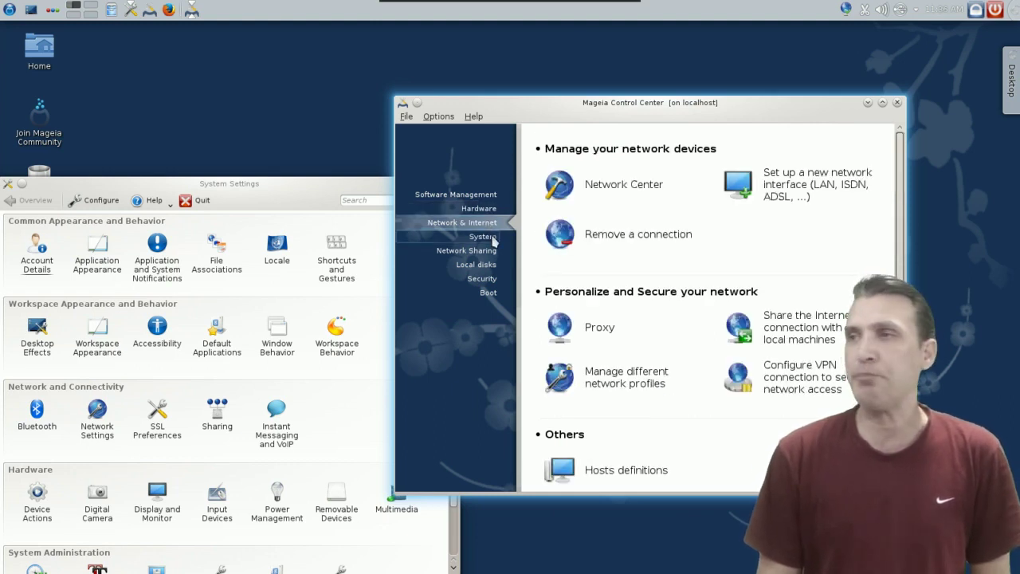
View the System, Network Sharing, Local disks, Security and Boot pages, close Control Center, centre System Settings.
left_click(492, 240)
left_click(491, 252)
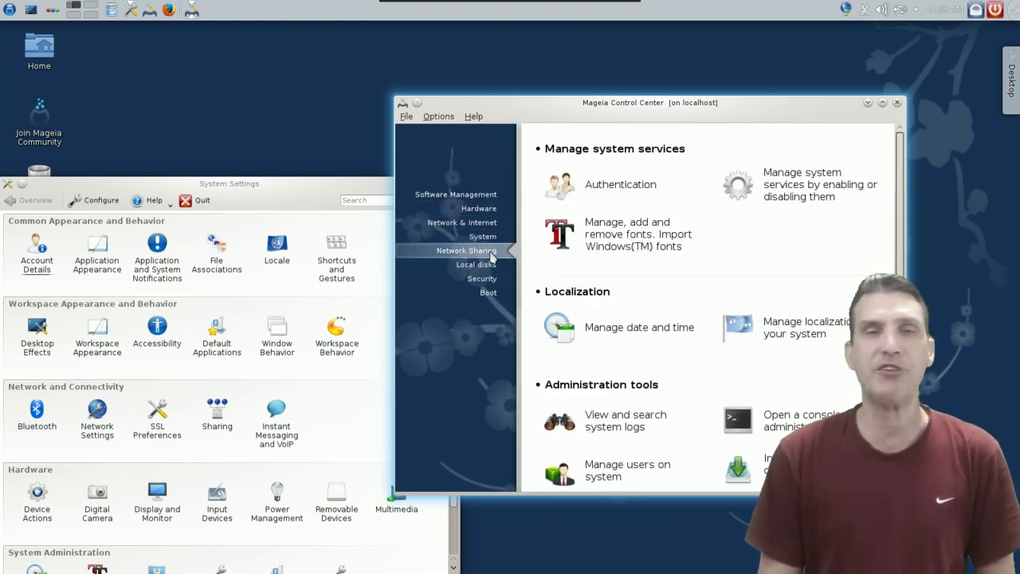
left_click(488, 270)
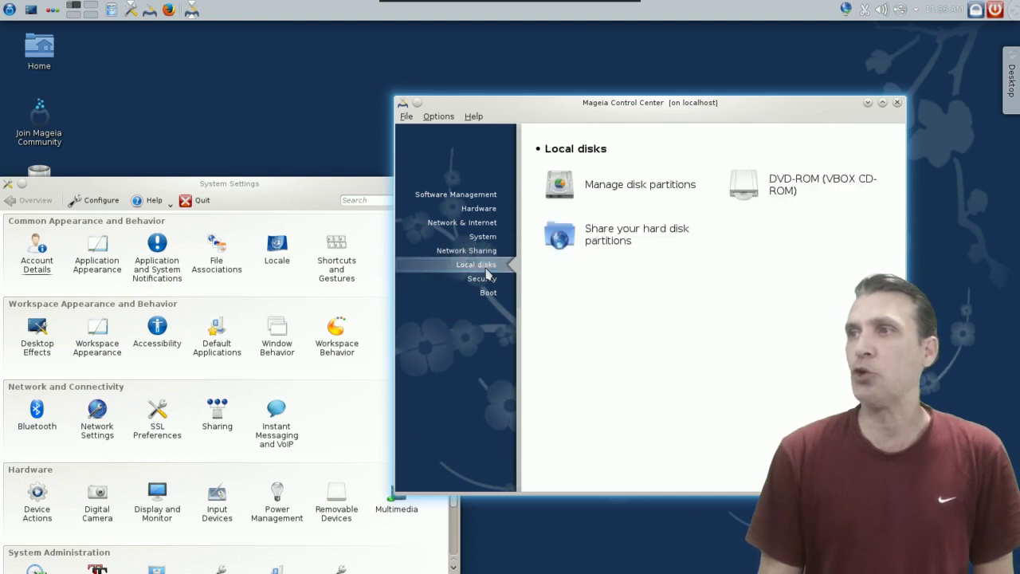
left_click(486, 279)
left_click(488, 293)
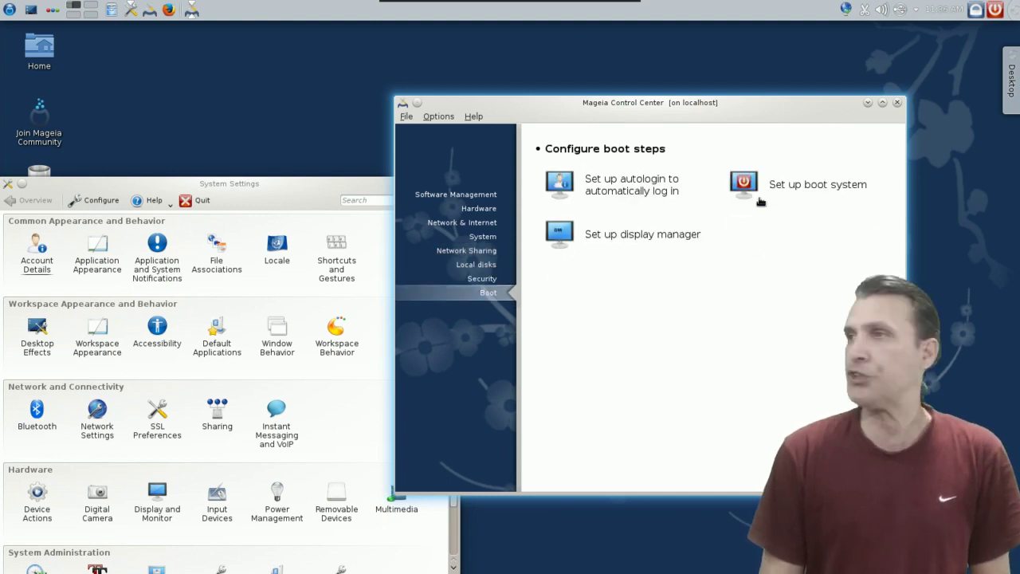
left_click(897, 103)
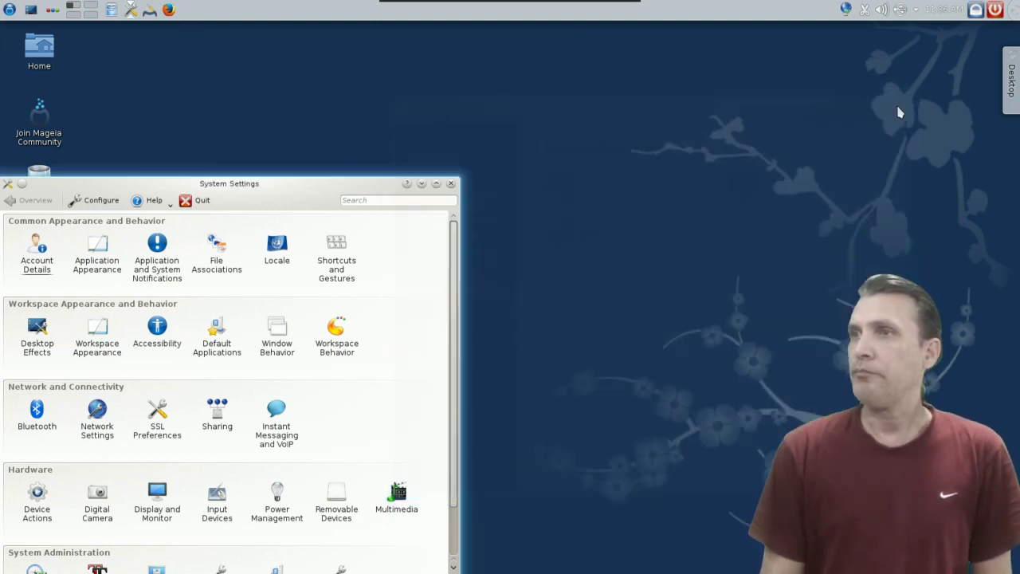
left_click_drag(279, 187, 452, 89)
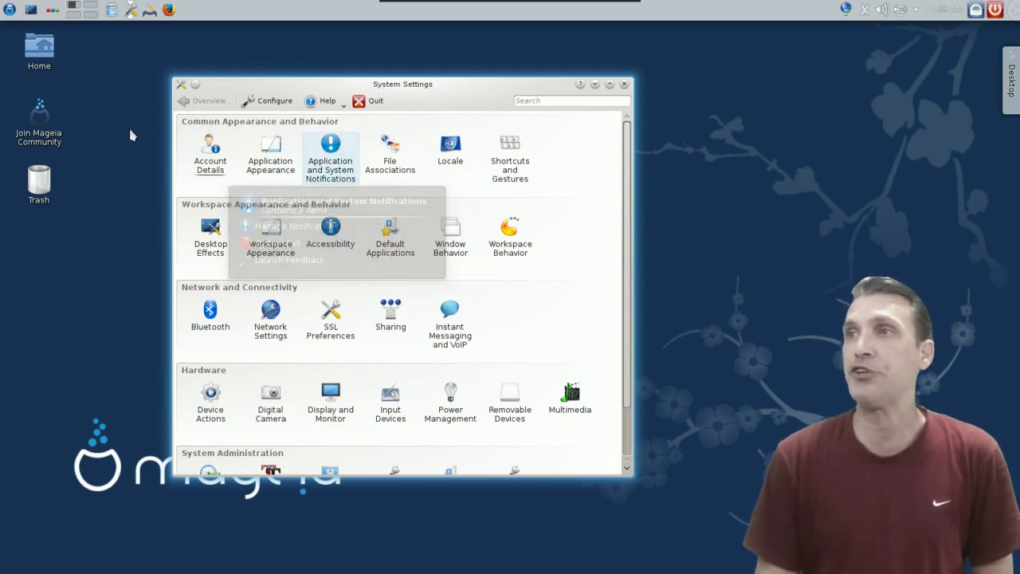
Switch the Application Appearance widget style to CDE, then revert it to Oxygen.
left_click(272, 153)
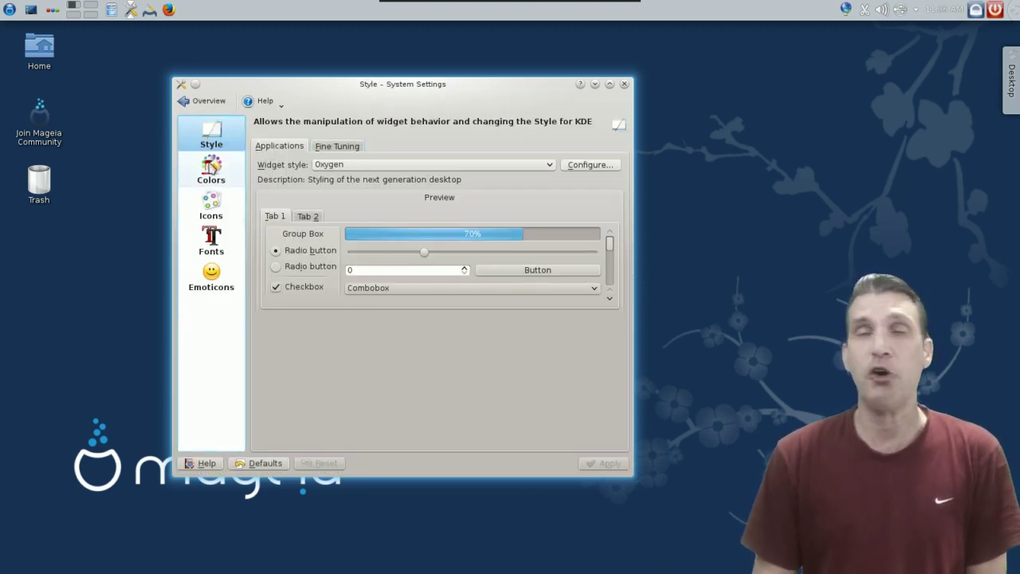
left_click(383, 167)
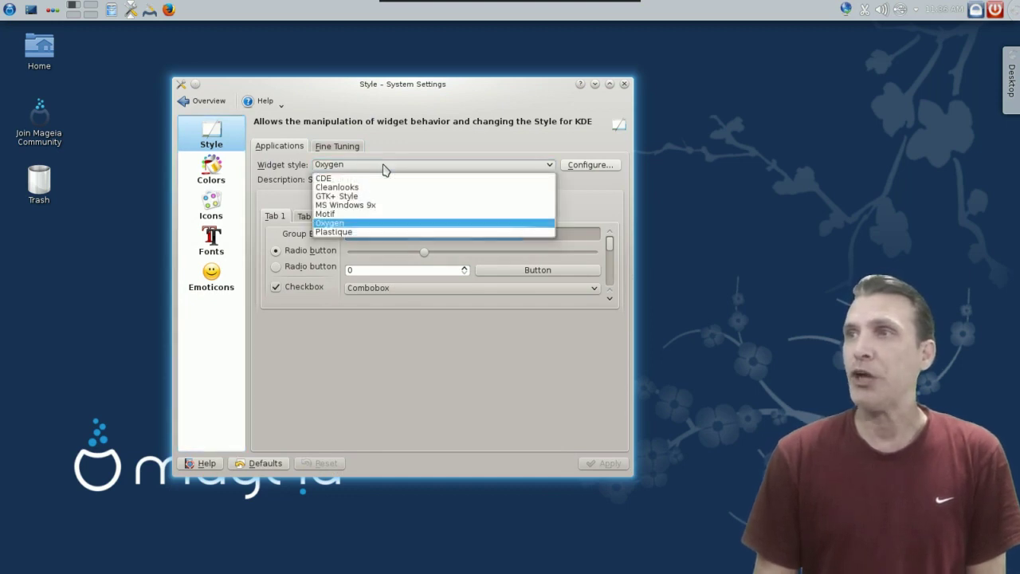
left_click(375, 180)
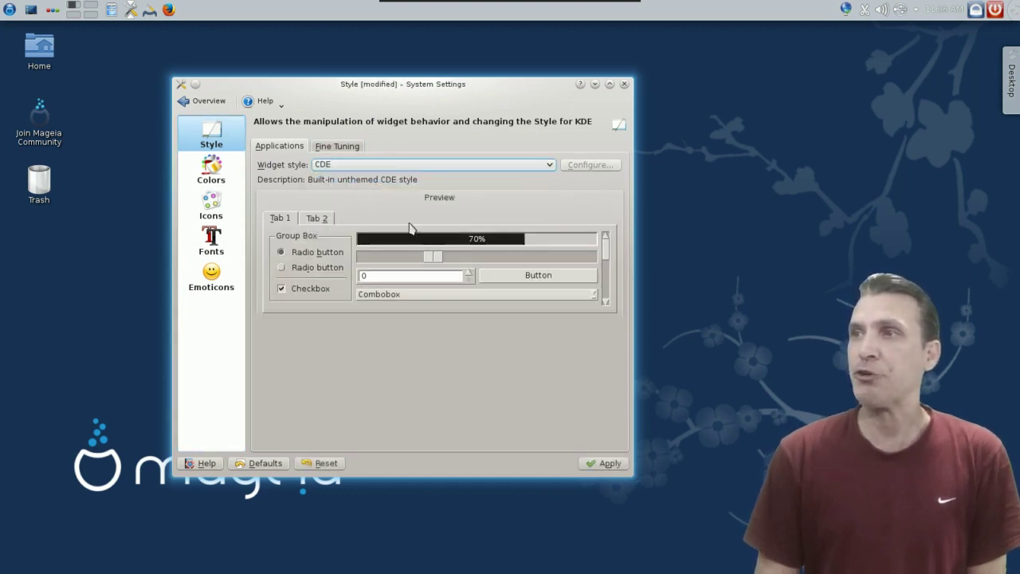
left_click(336, 165)
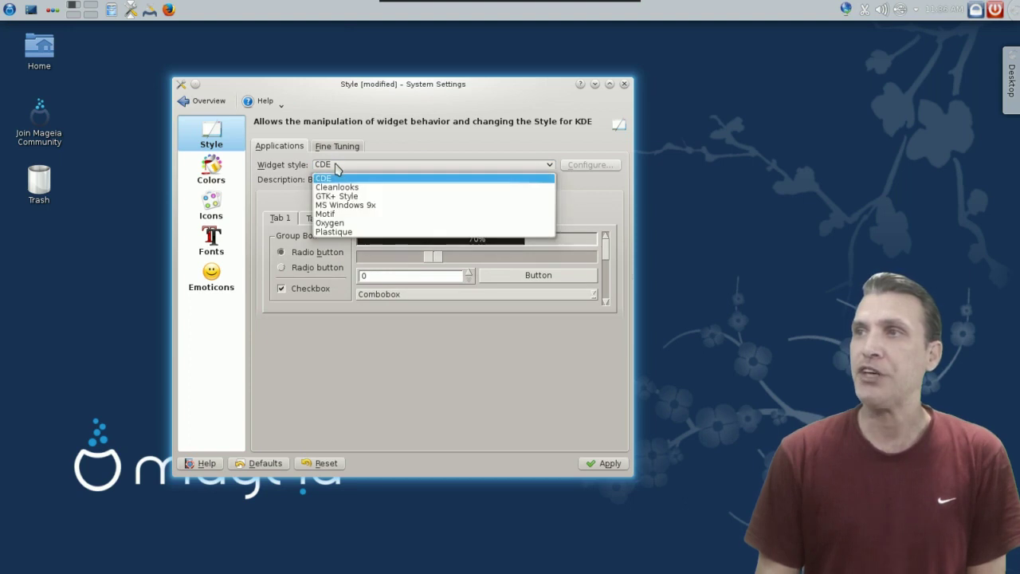
left_click(358, 225)
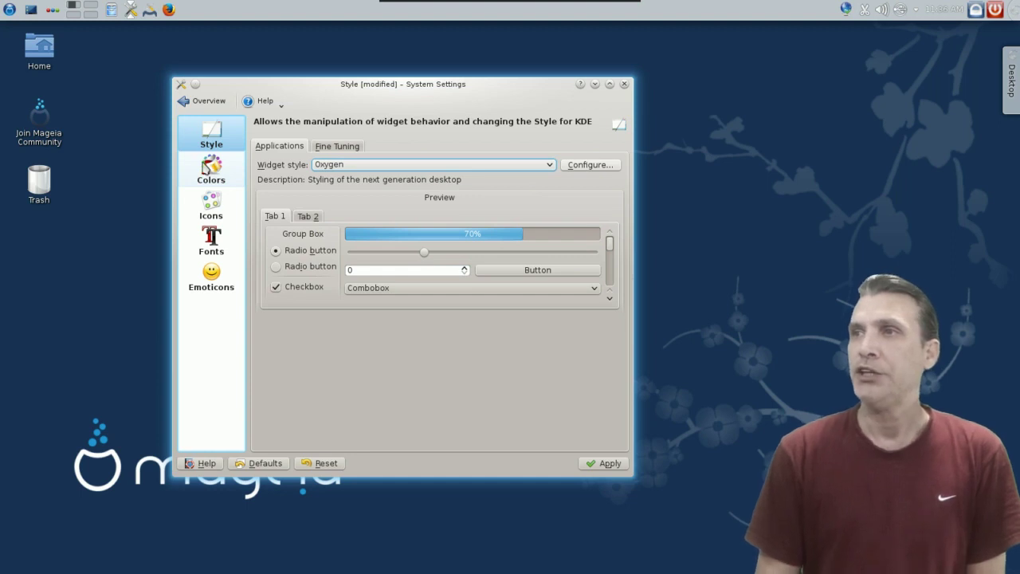
left_click(217, 166)
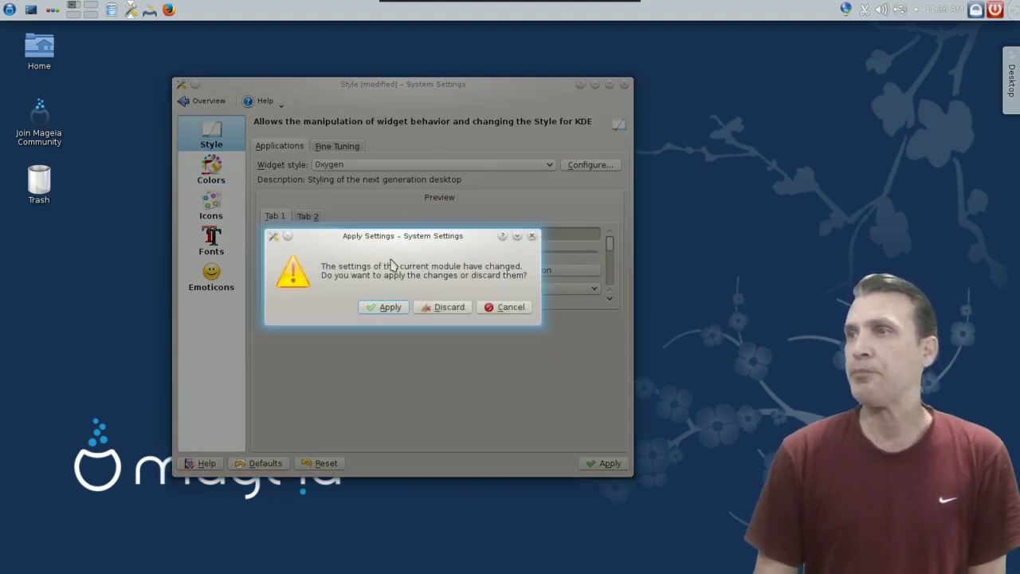
Discard style changes, preview Obsidian Coast, Zion and Zion (Reversed), then apply Wonton Soup.
left_click(445, 310)
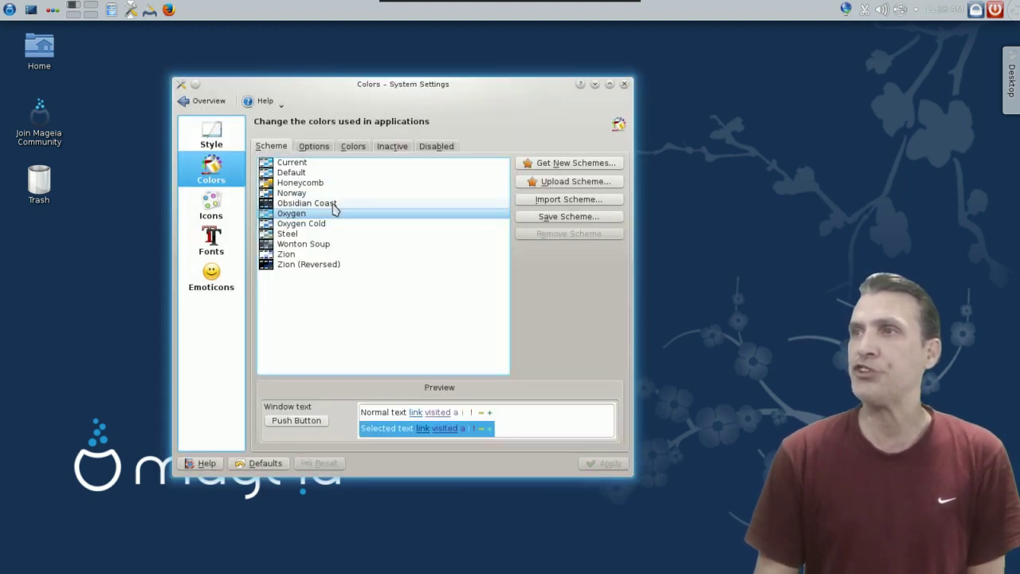
left_click(316, 204)
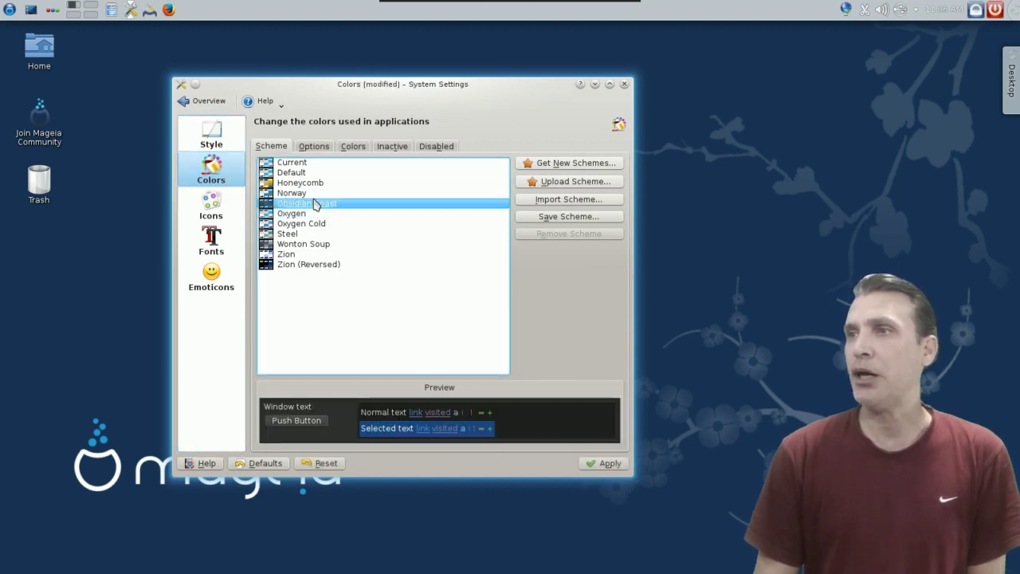
left_click(287, 255)
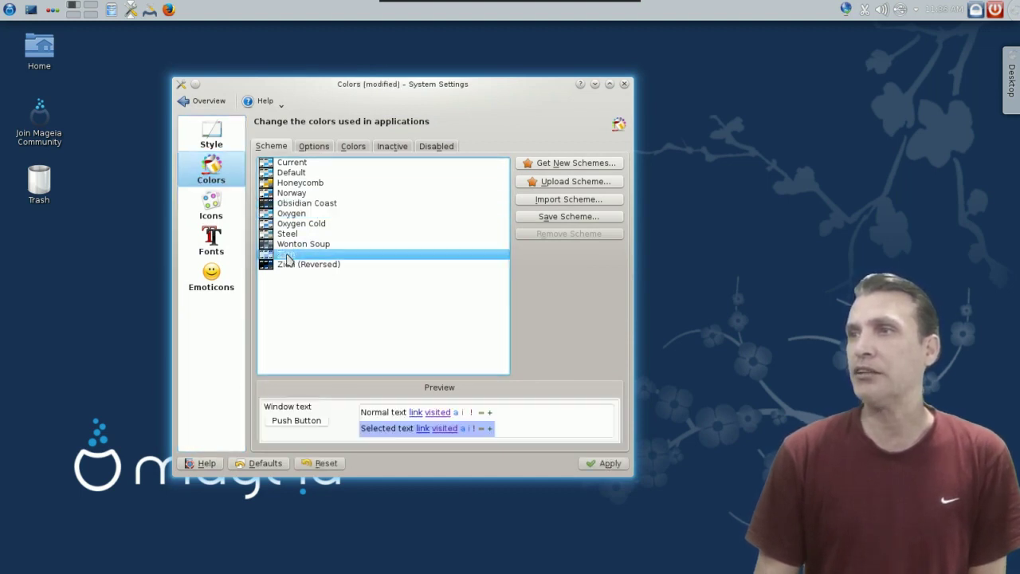
left_click(286, 265)
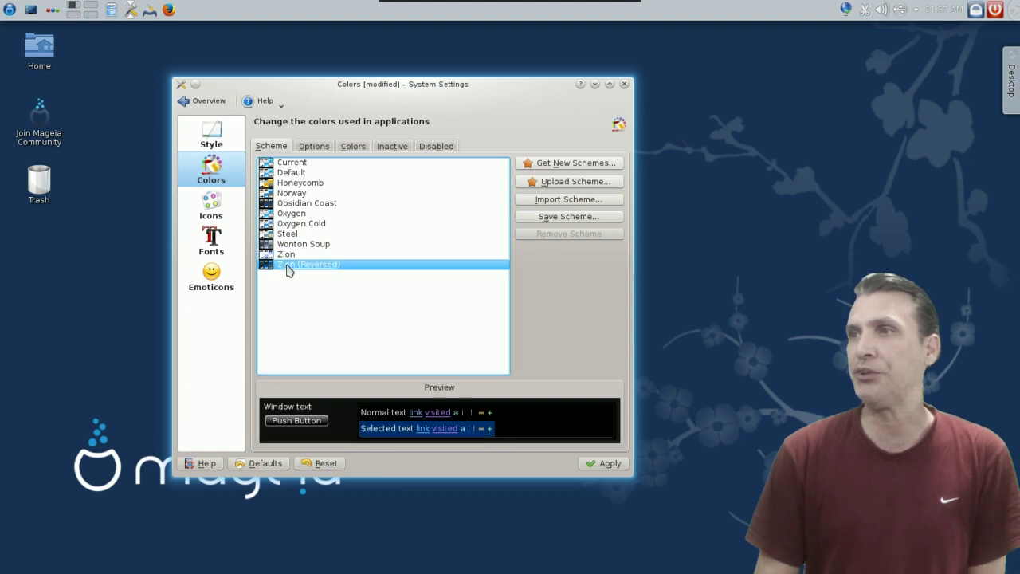
left_click(290, 245)
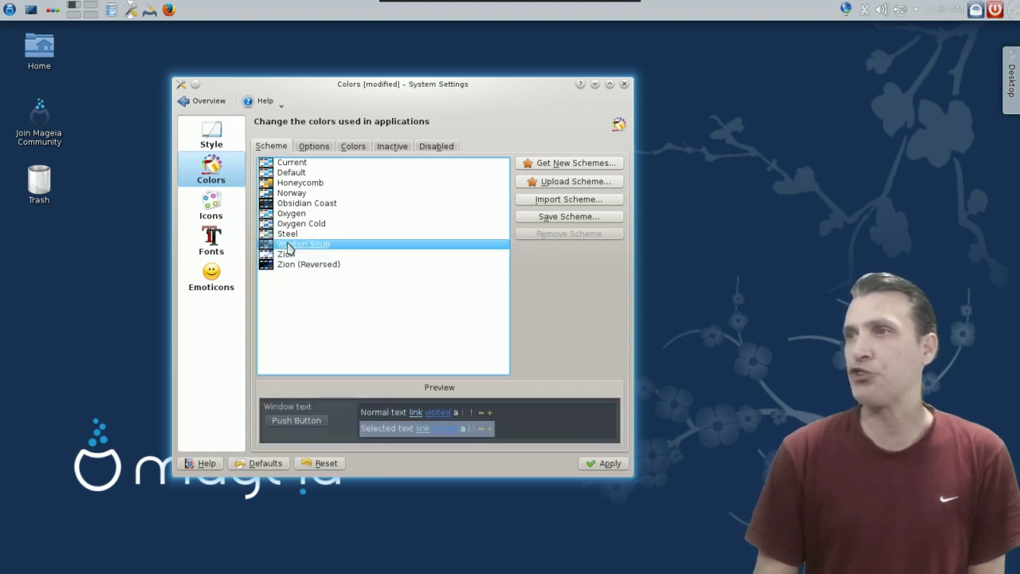
left_click(599, 459)
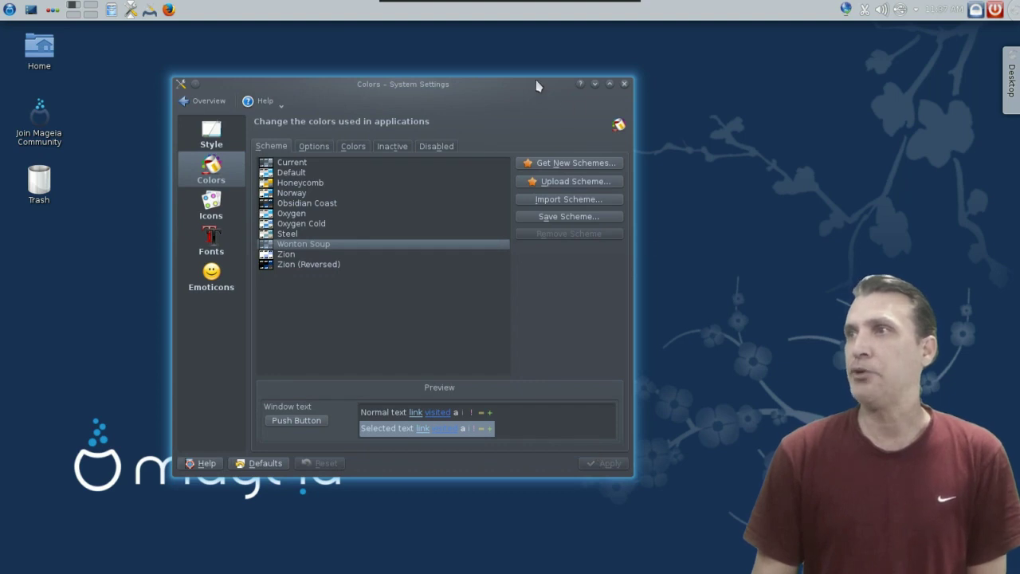
left_click_drag(536, 85, 586, 80)
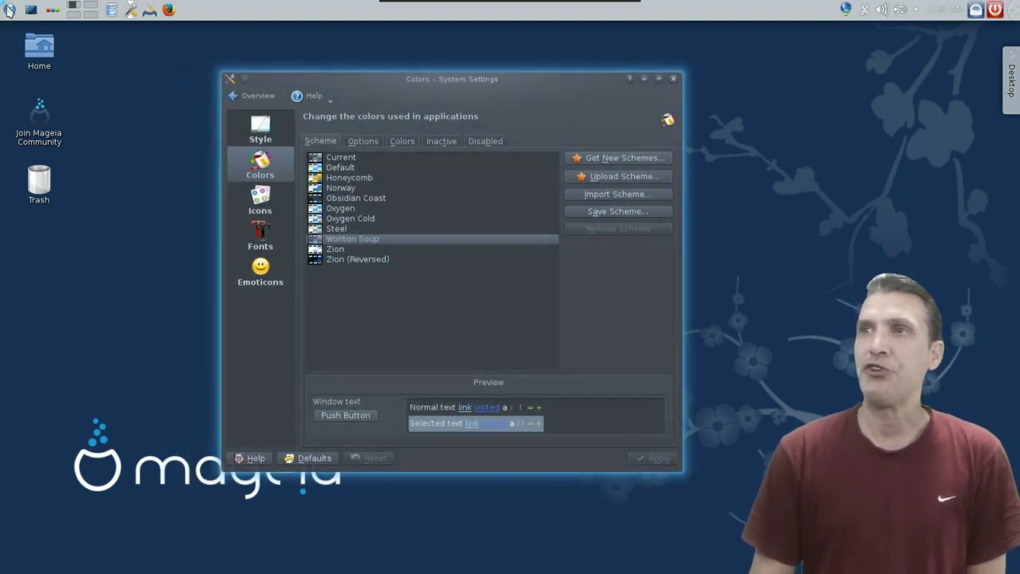
Browse the application launcher menu and the window's title-bar menu, then dismiss both.
left_click(9, 10)
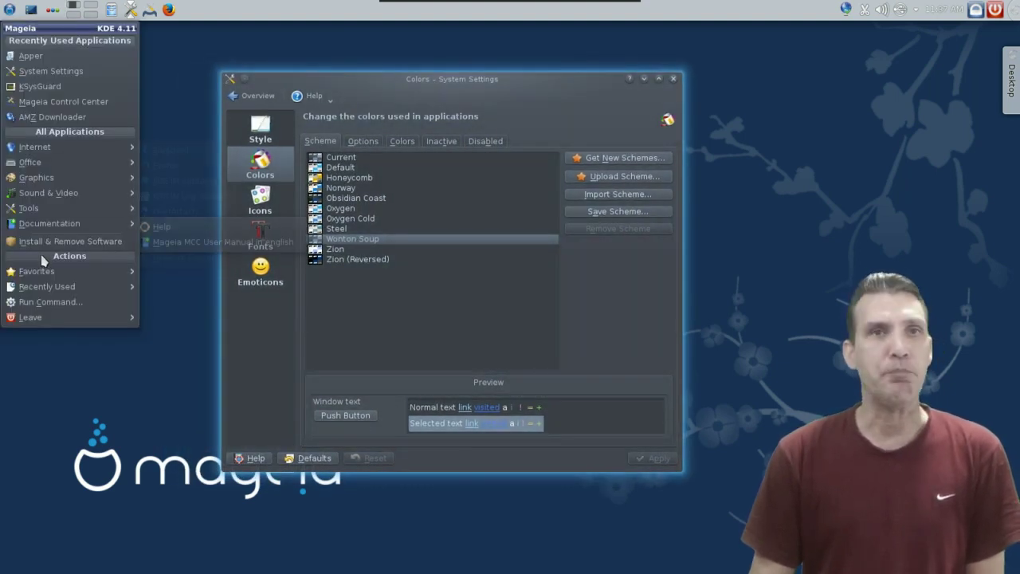
mouse_move(37, 179)
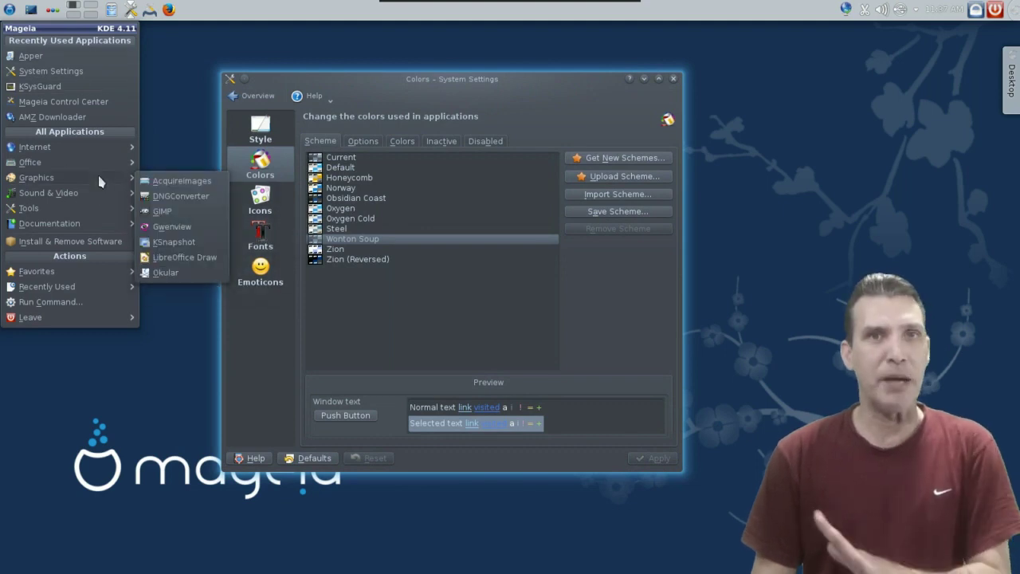
left_click(404, 82)
right_click(405, 81)
mouse_move(410, 88)
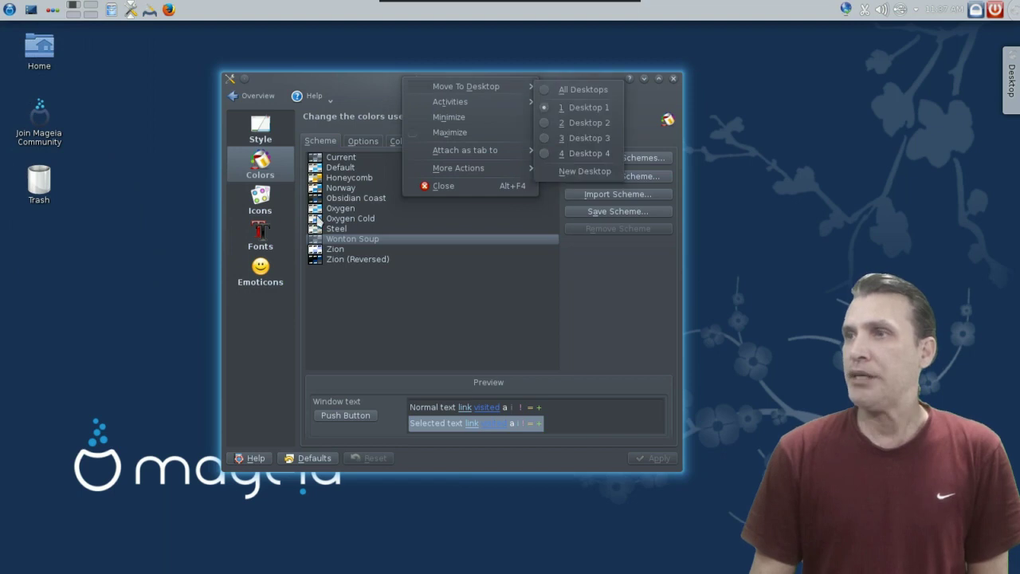
left_click(279, 370)
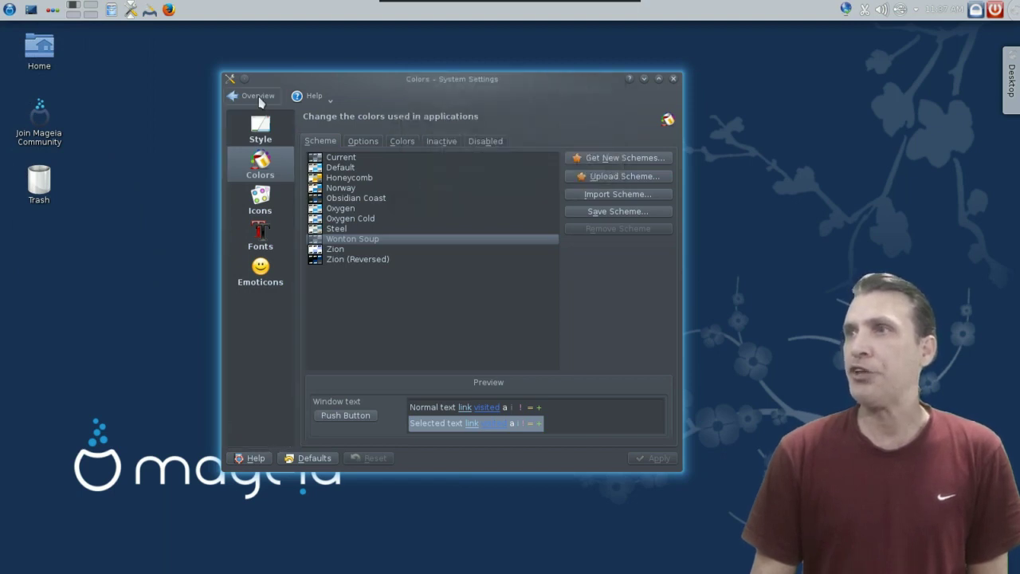
Return to the settings Overview, close System Settings, and launch Dolphin at Home.
left_click(259, 96)
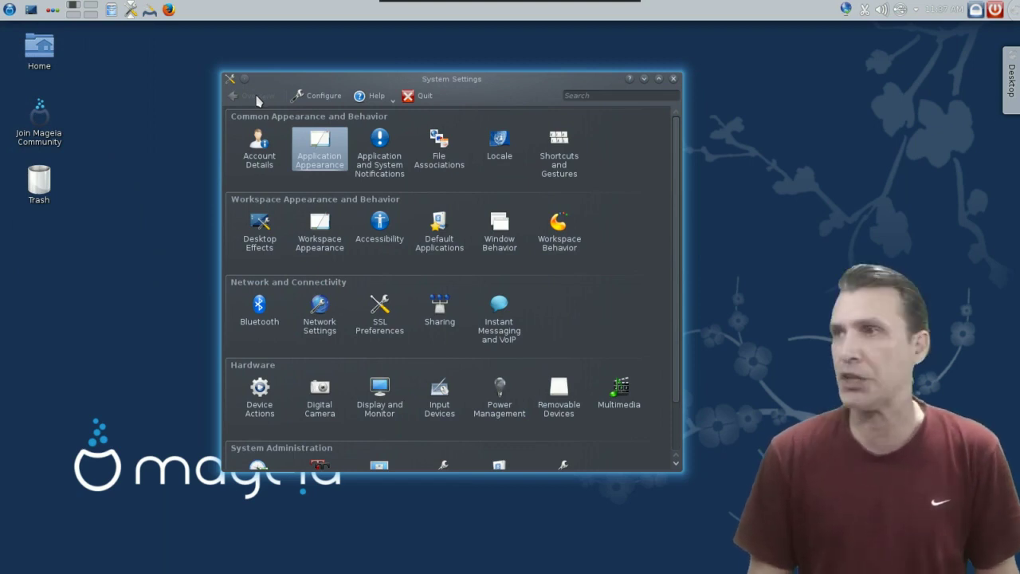
left_click(673, 79)
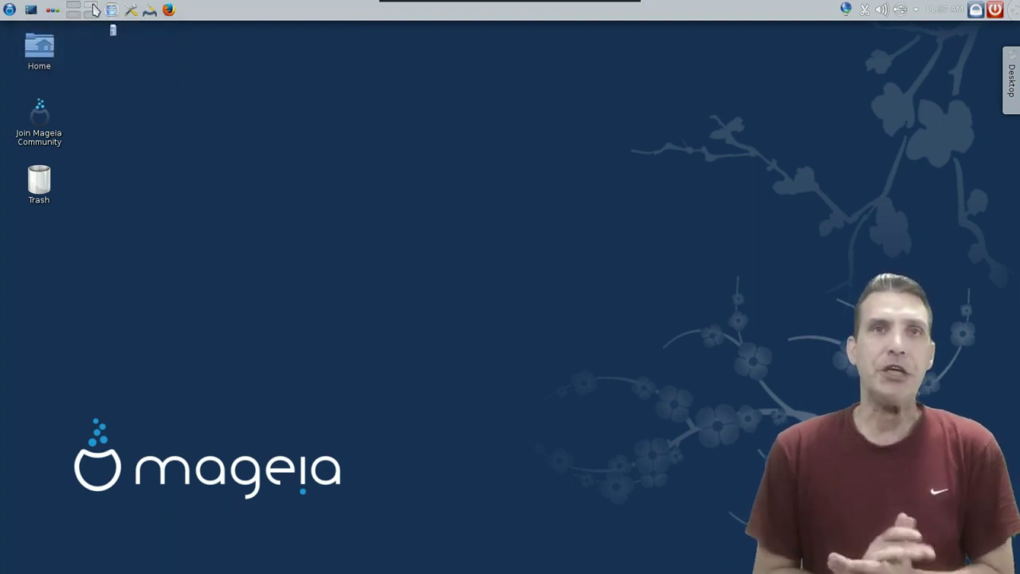
left_click(111, 10)
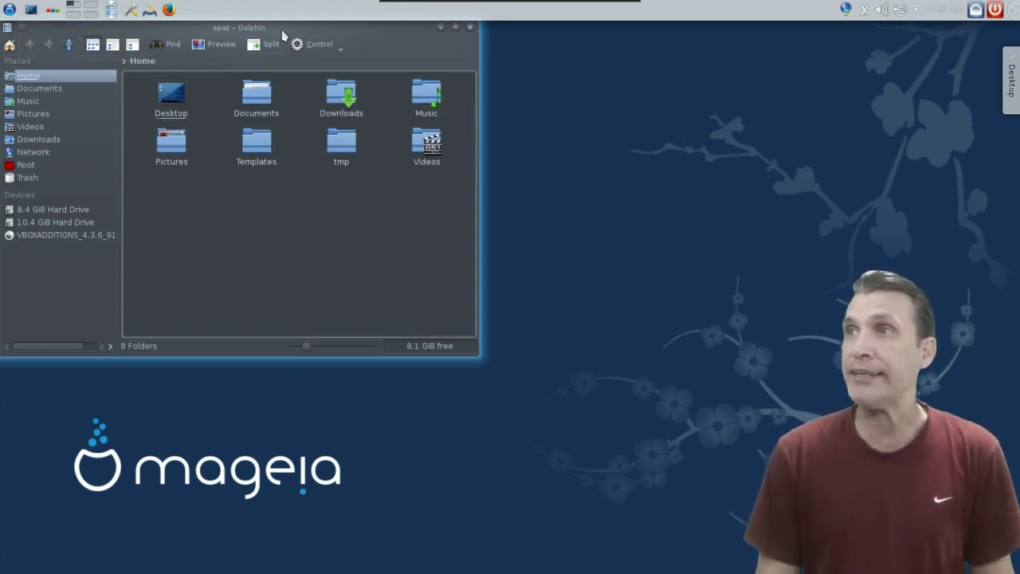
Centre the Dolphin window and enlarge the Home folder icons.
left_click_drag(287, 26, 532, 105)
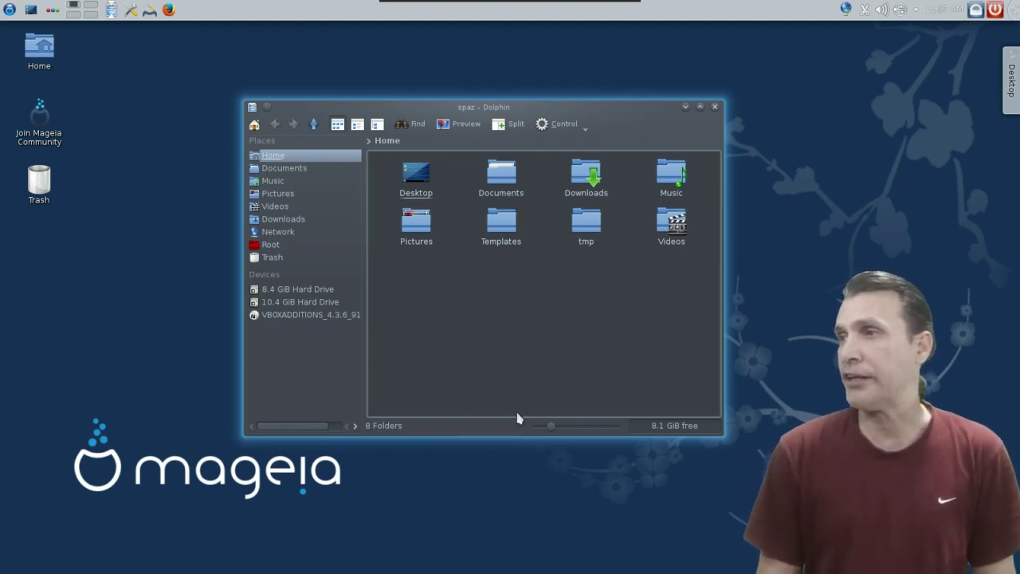
left_click_drag(550, 428, 582, 439)
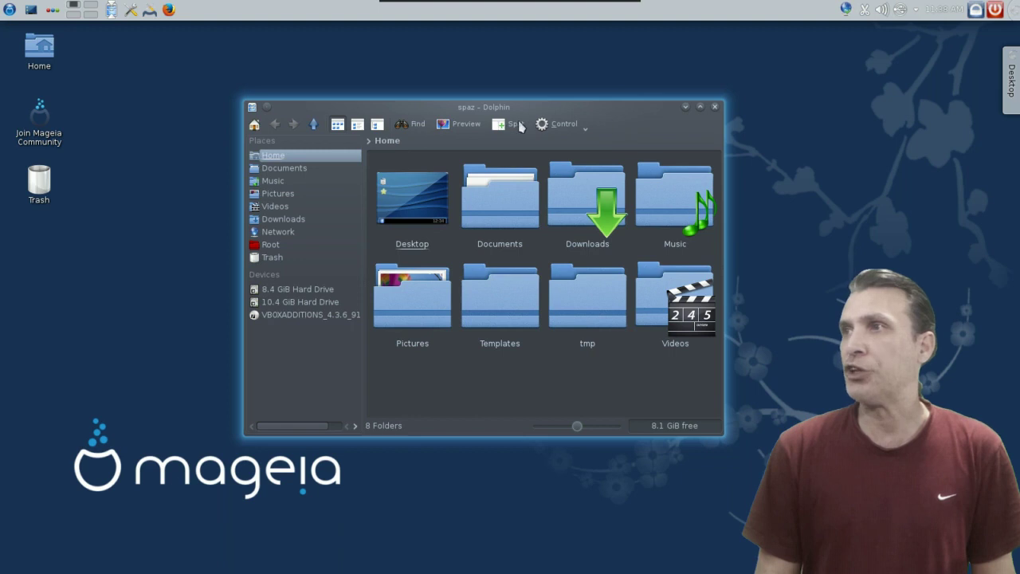
key("ctrl+minus")
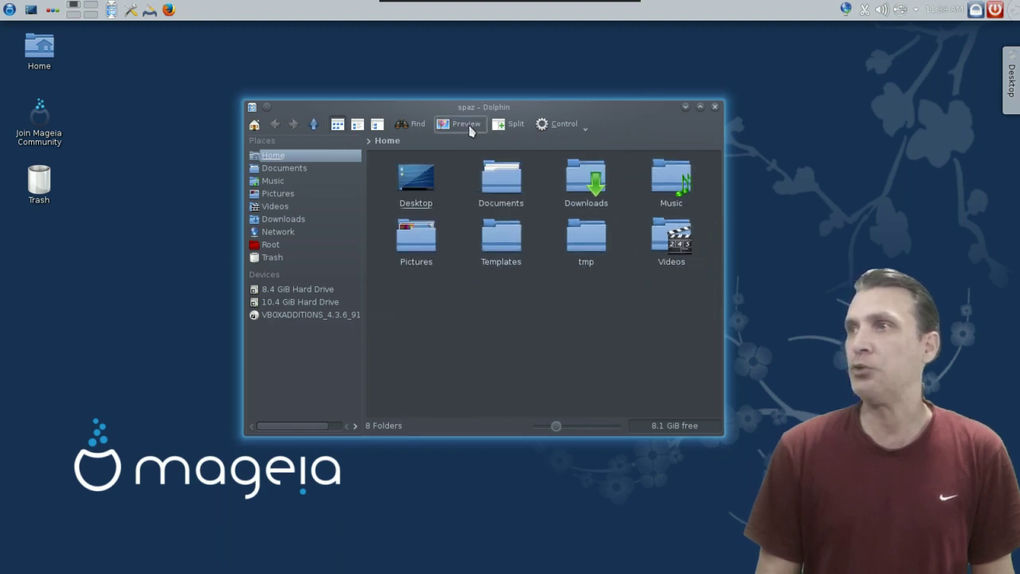
key("ctrl+plus")
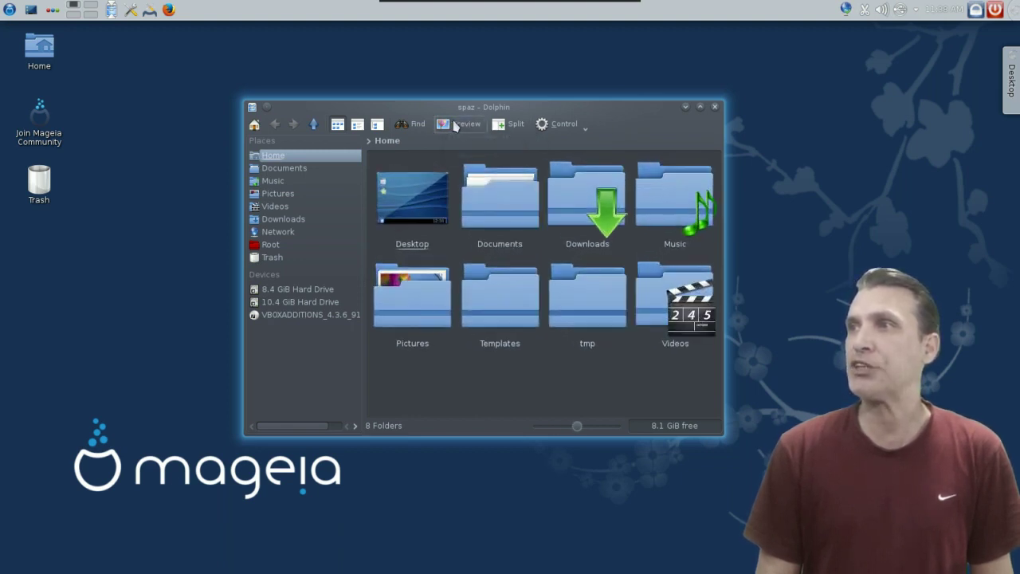
Split Home into two panes, shrink the icons in both, and close Dolphin.
left_click(510, 123)
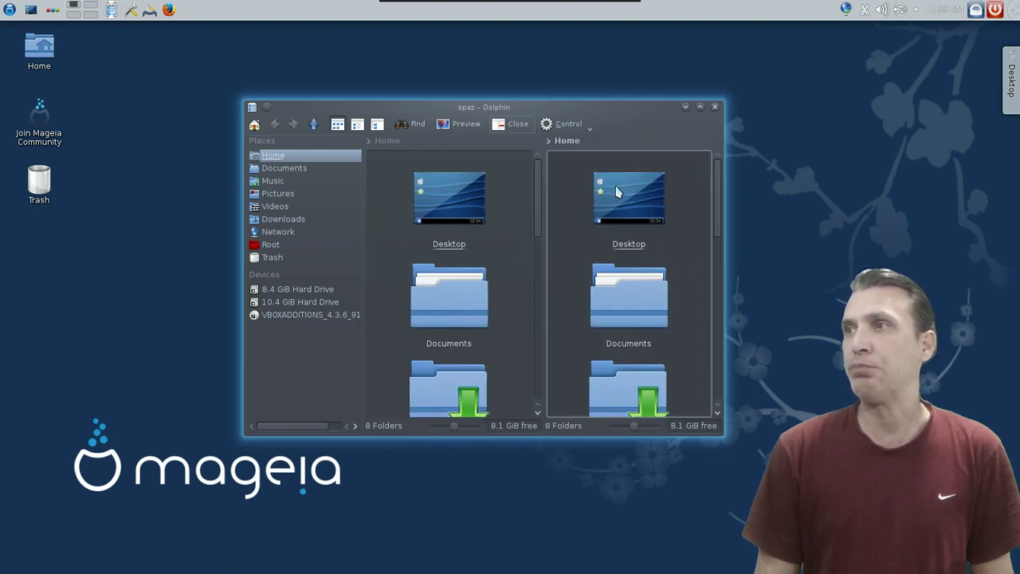
left_click_drag(638, 428, 626, 428)
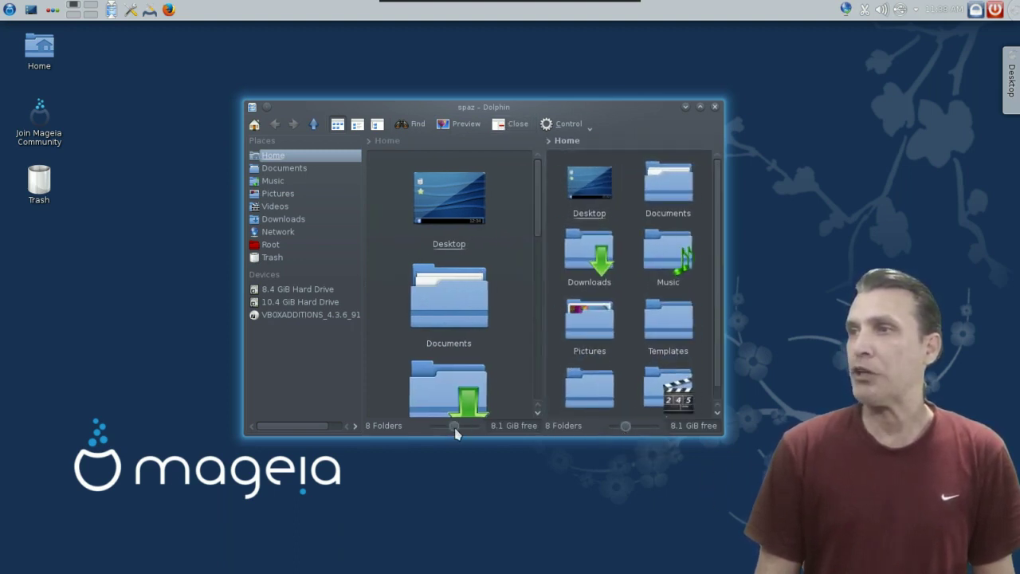
left_click_drag(456, 429, 448, 428)
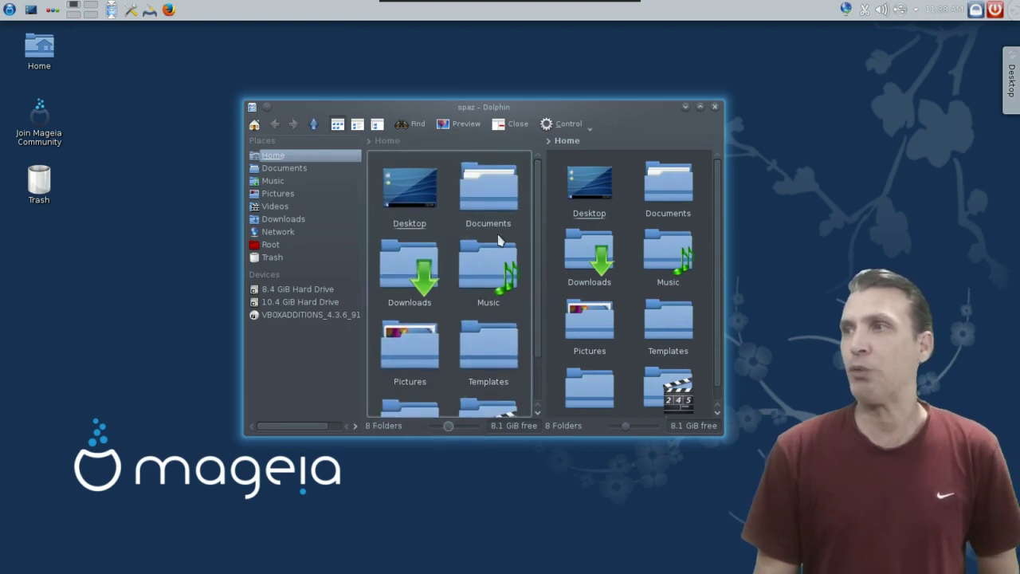
left_click(715, 107)
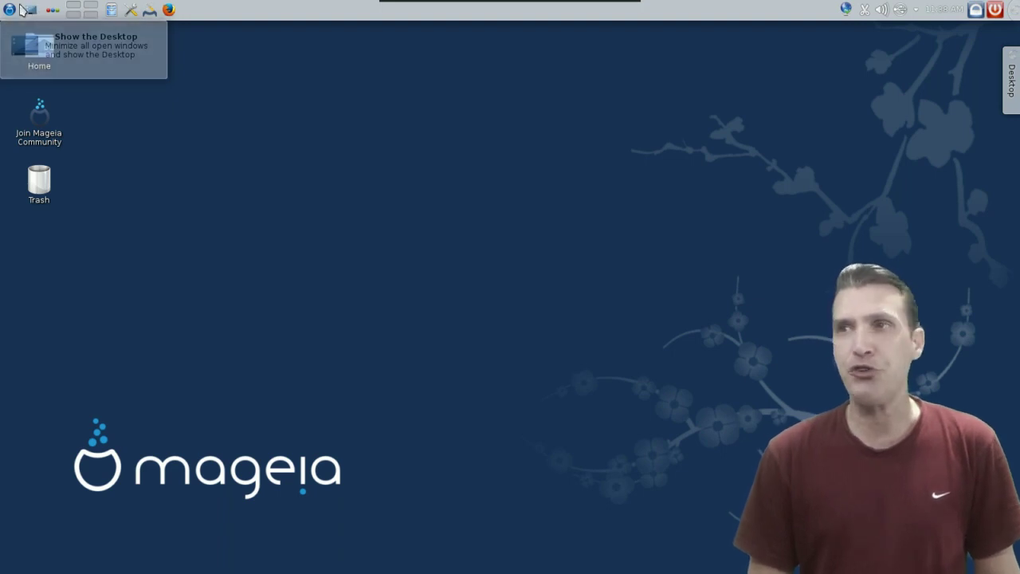
Browse the application menu's Office, Graphics and Tools categories, ending on Ark, KCalc, Konsole and KWrite.
left_click(10, 10)
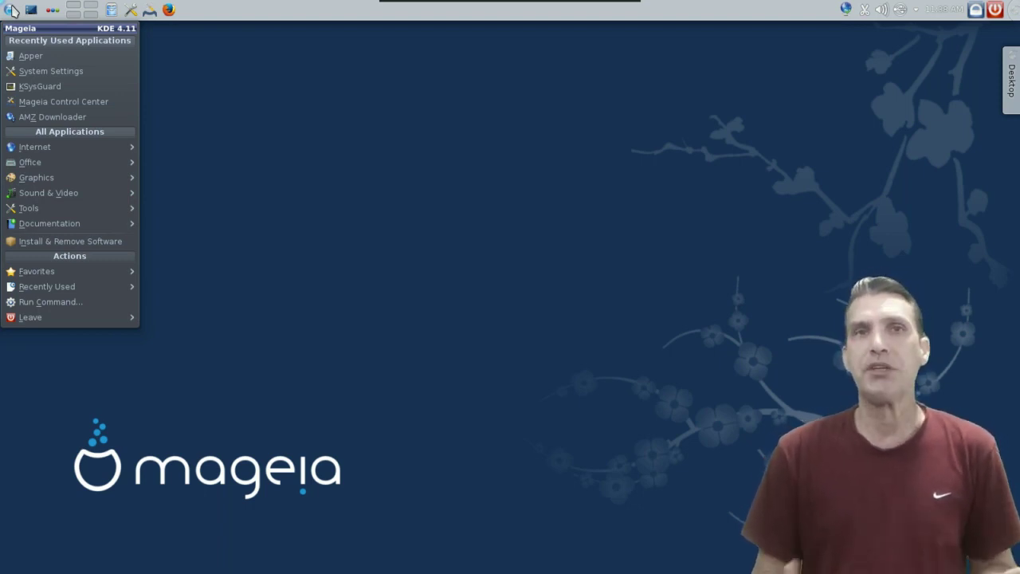
mouse_move(27, 150)
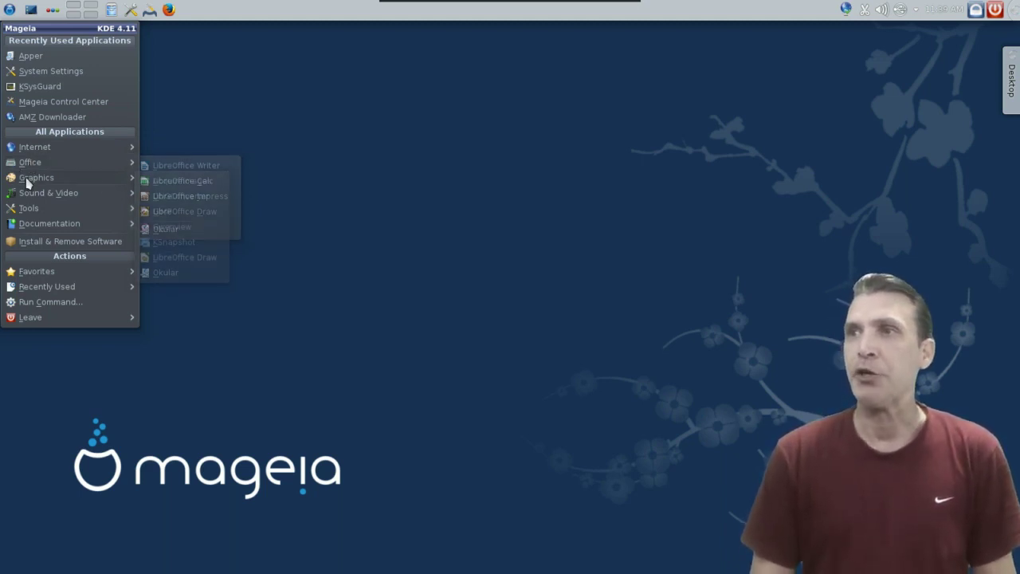
mouse_move(28, 181)
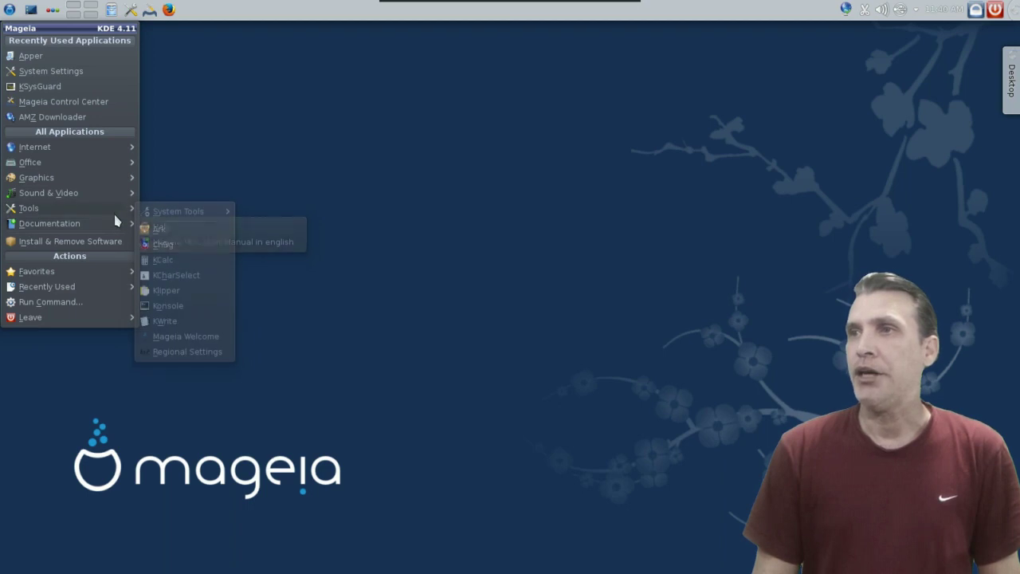
Show the System Tools submenu listing Dolphin, K3b, KSysGuard, KWalletManager, NetApplet and PulseAudio Preferences.
mouse_move(117, 226)
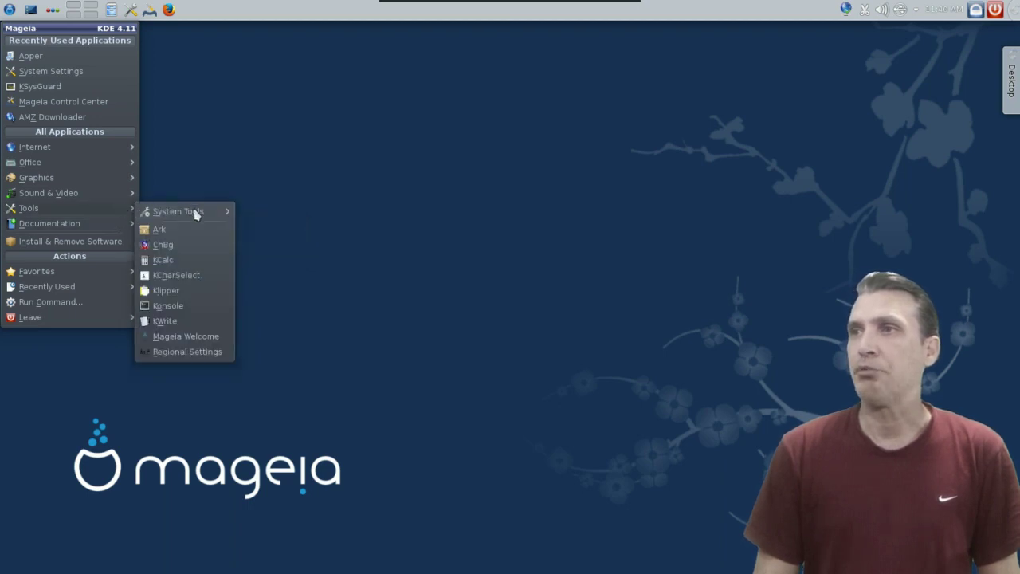
mouse_move(200, 212)
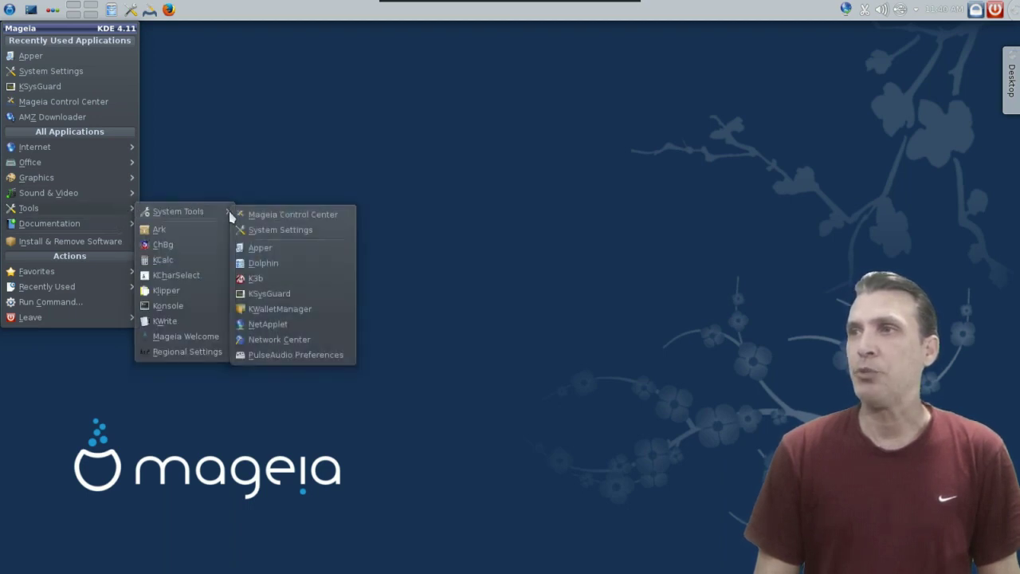
Launch the KSysGuard system monitor from the System Tools submenu.
left_click(272, 295)
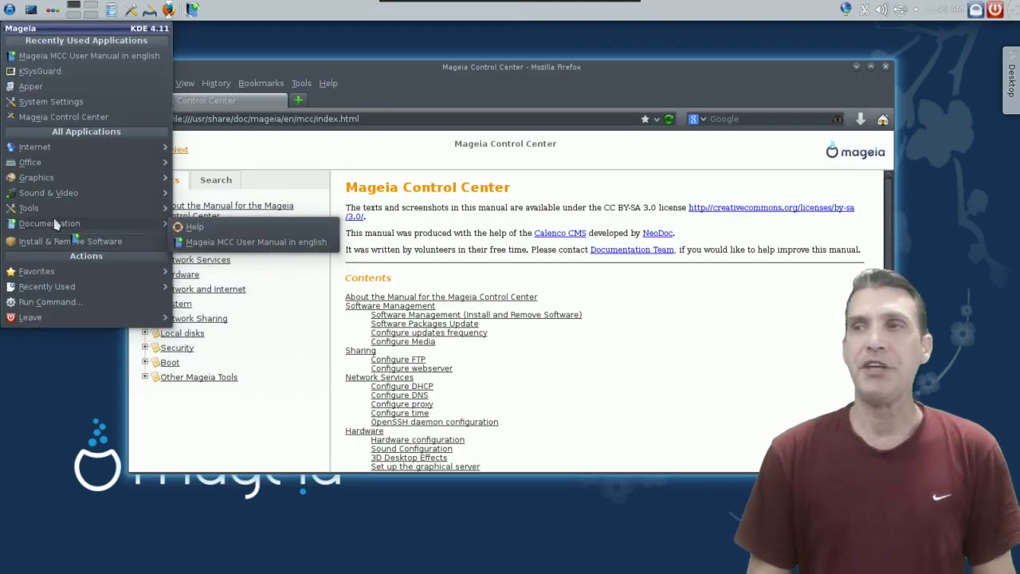
Move the MCC manual entry out of the menu and launch Software Management.
left_click_drag(199, 239, 787, 375)
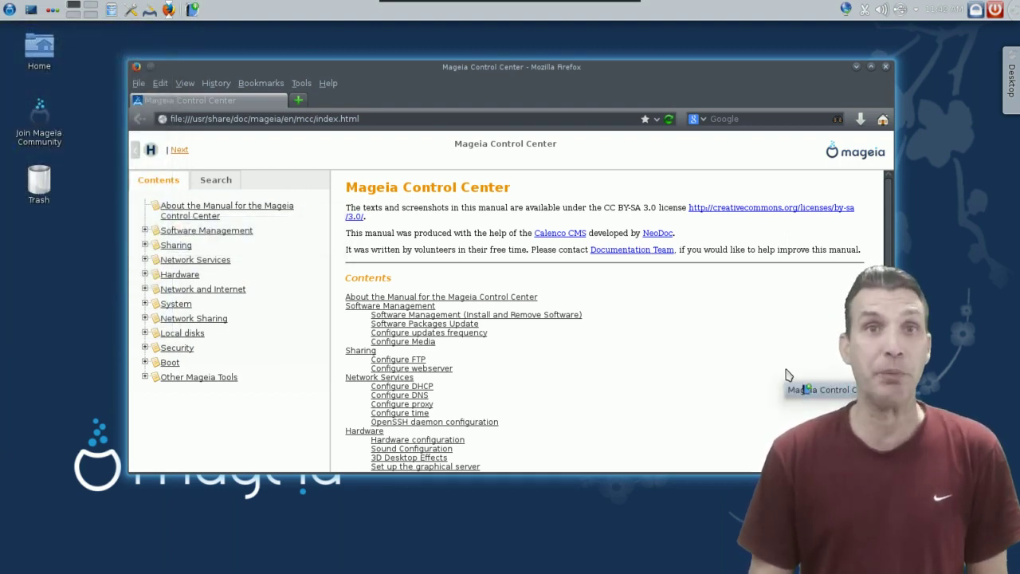
left_click_drag(787, 376, 788, 376)
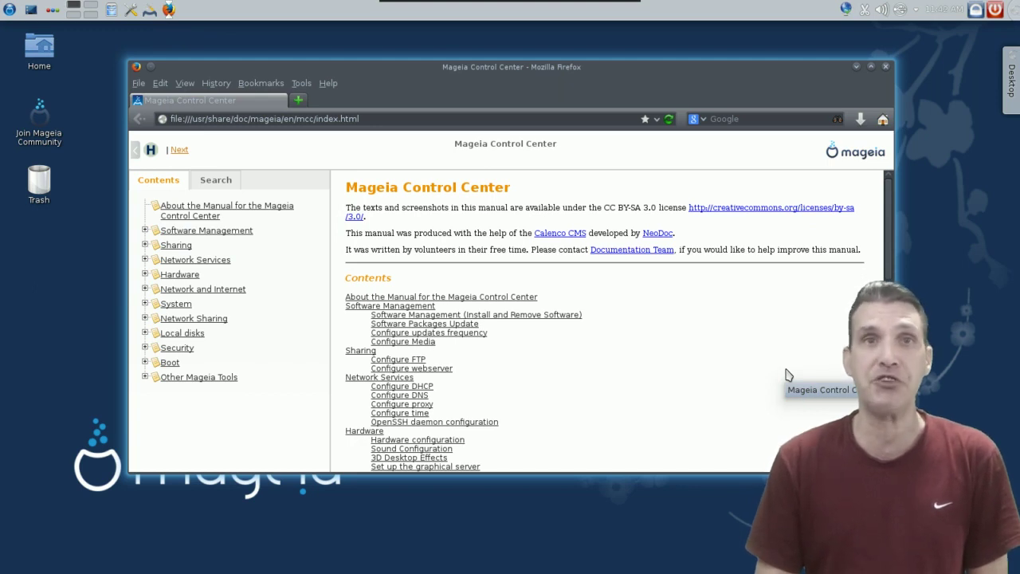
scroll(788, 375, "down", 3)
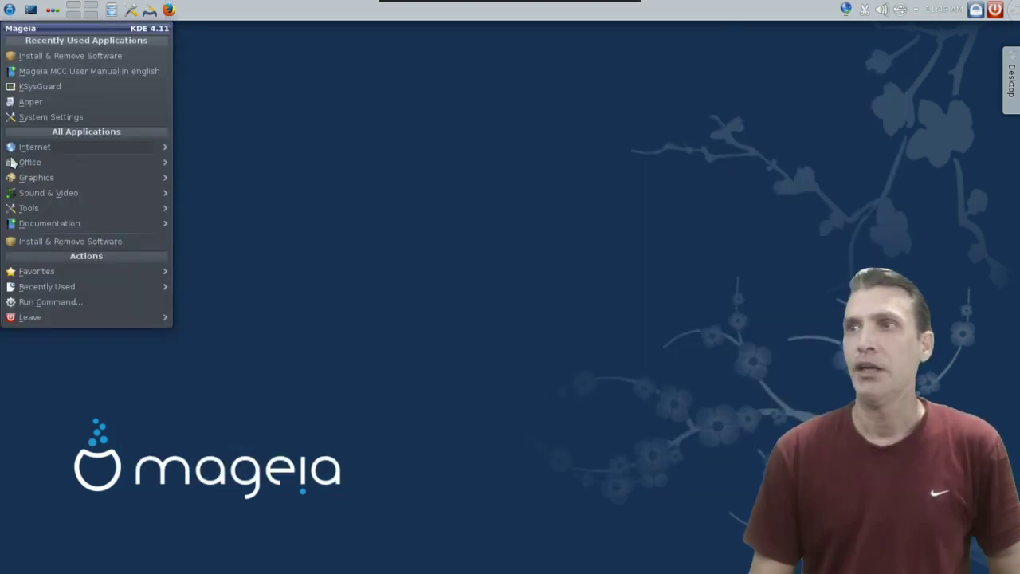
left_click(28, 247)
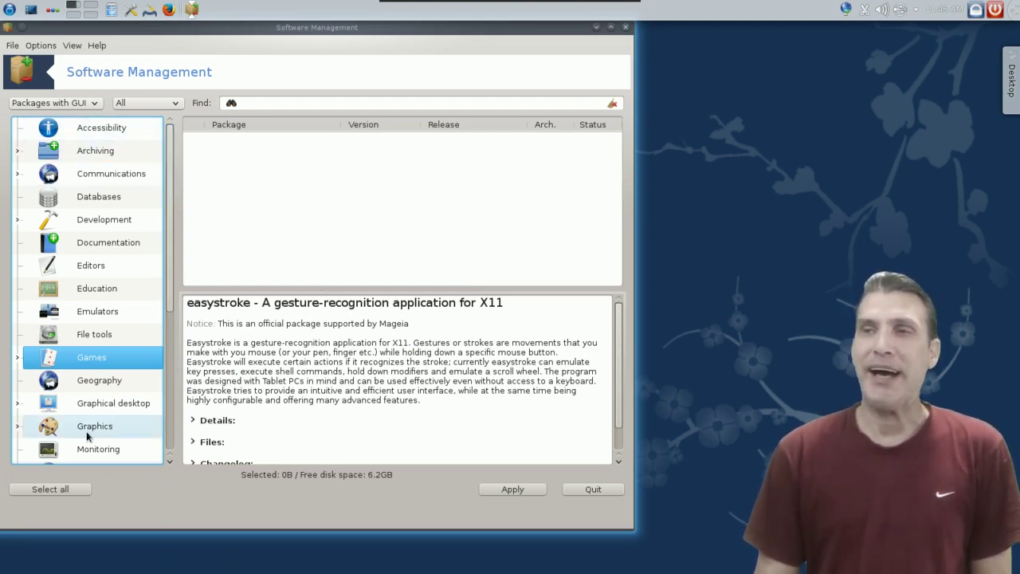
View the accerciser package under Accessibility, then filter packages to All updates.
left_click(97, 131)
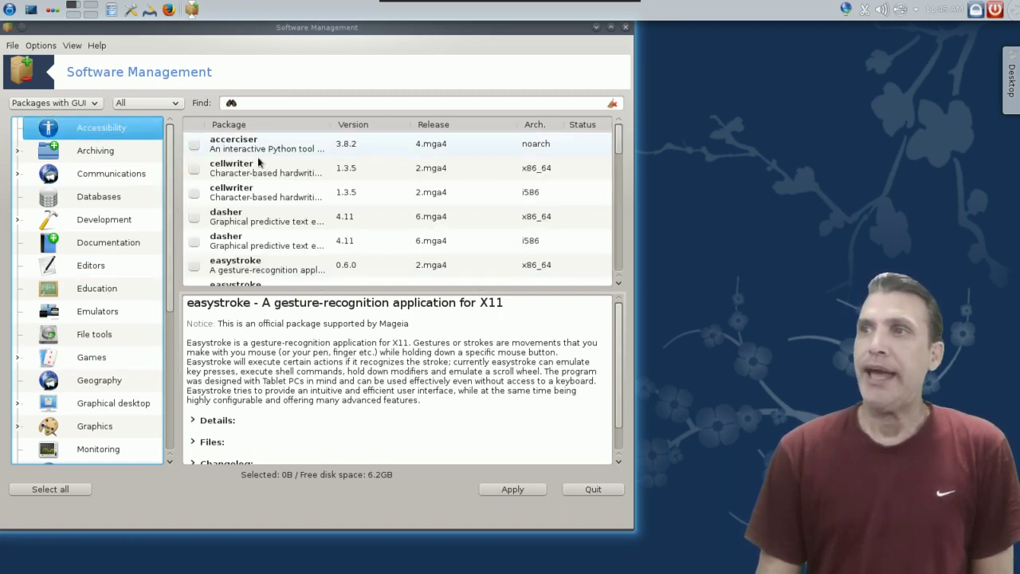
left_click(232, 142)
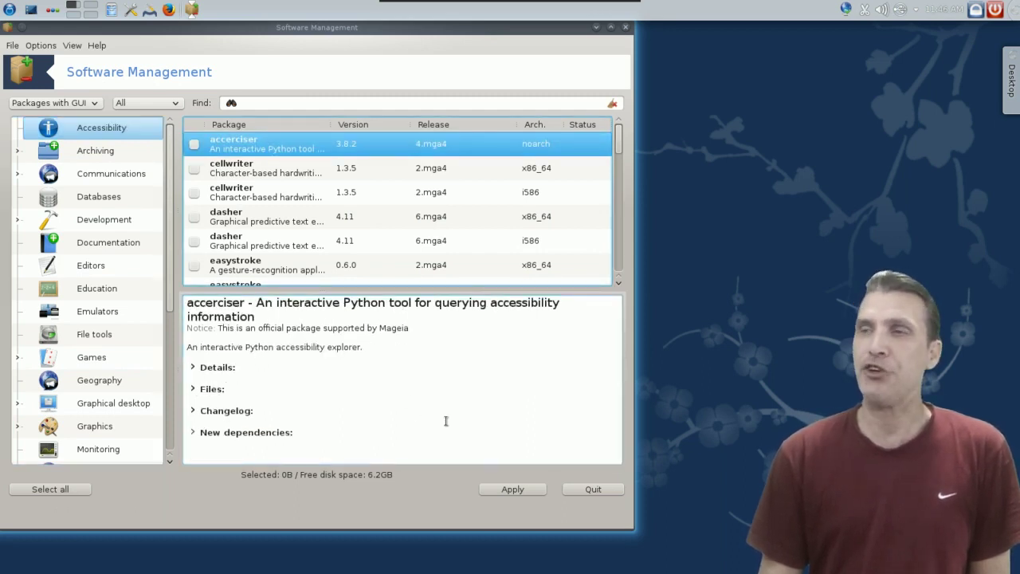
left_click(73, 103)
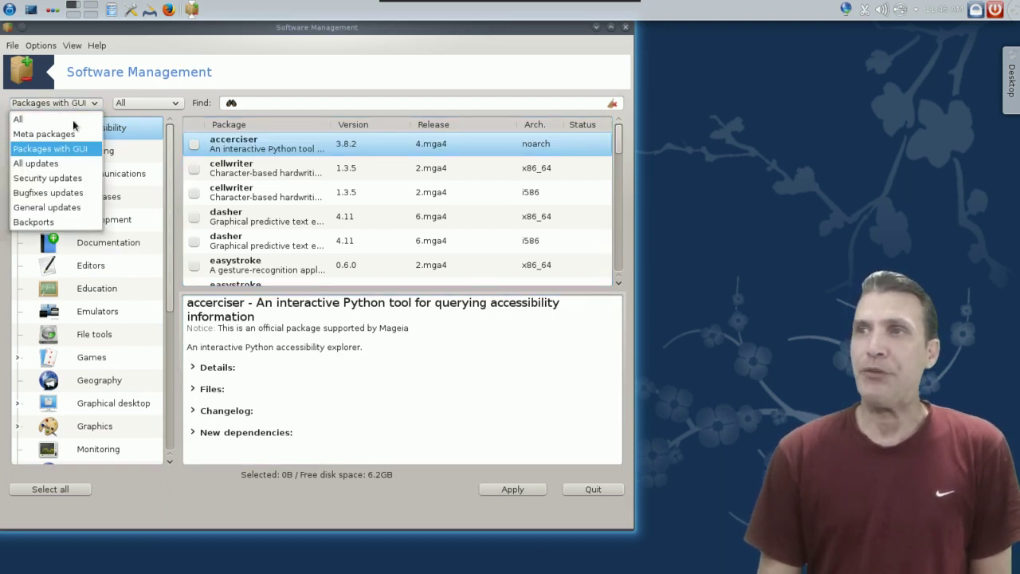
left_click(32, 163)
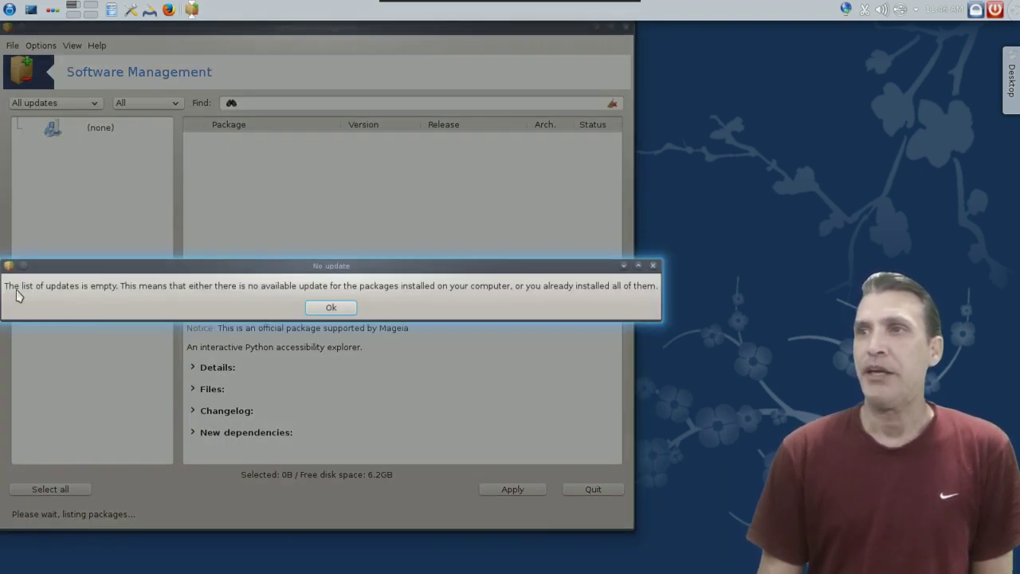
Dismiss the No update notice and filter the package list to Meta packages.
left_click(331, 309)
left_click(77, 102)
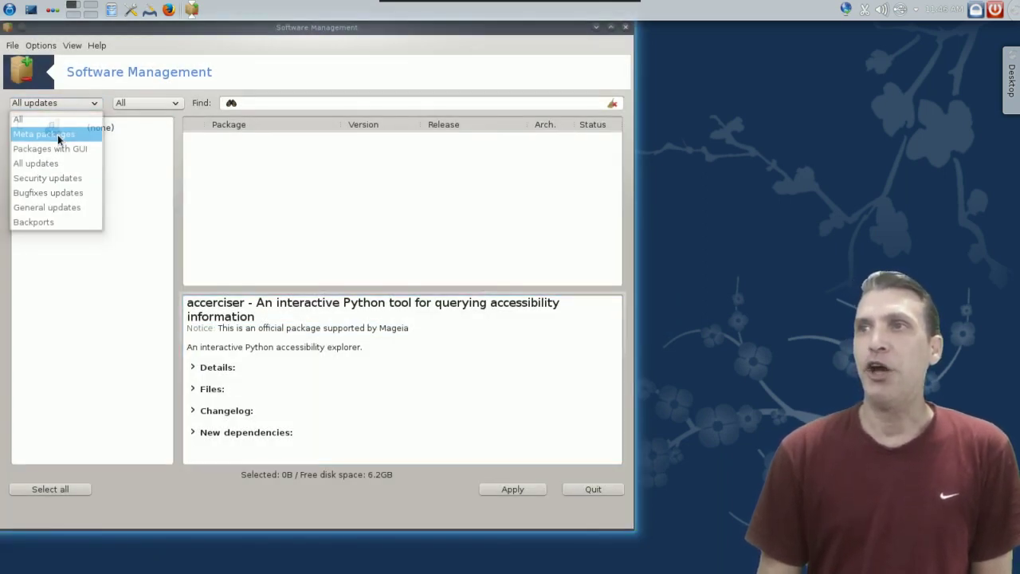
left_click(59, 139)
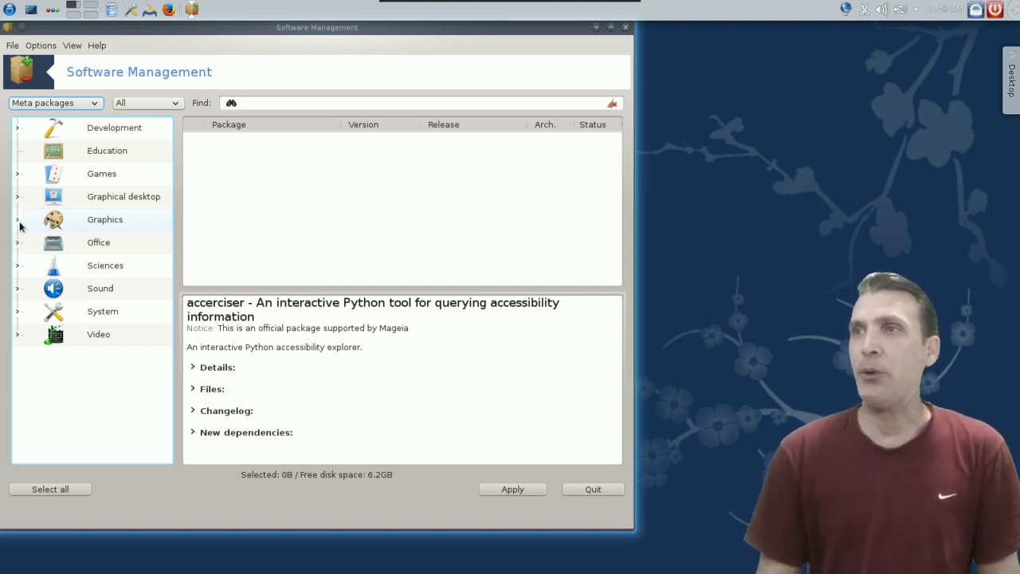
Show the task-scanning meta package description under Graphics › Scanning.
key("Down")
left_click(17, 221)
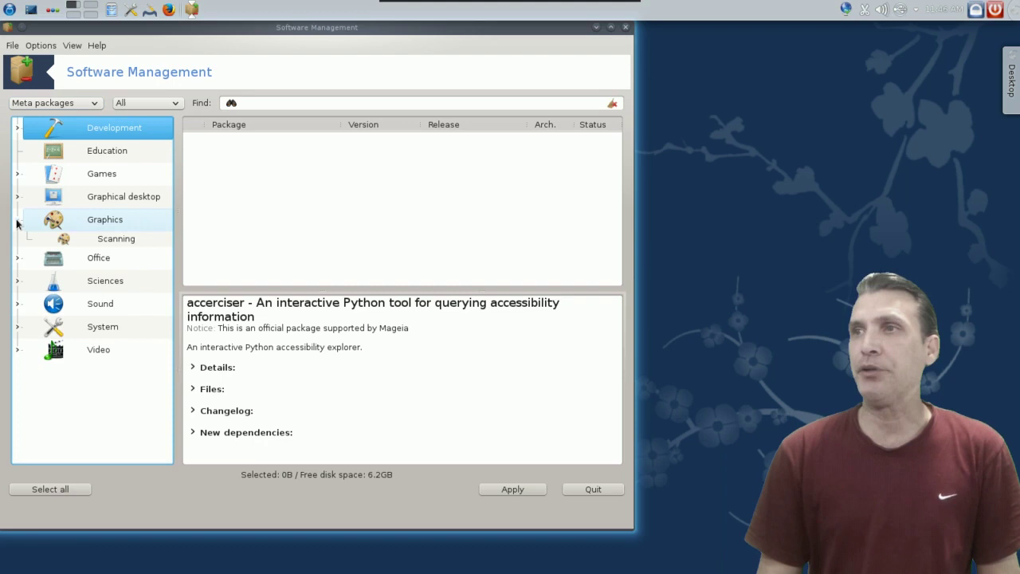
left_click(103, 222)
left_click(104, 239)
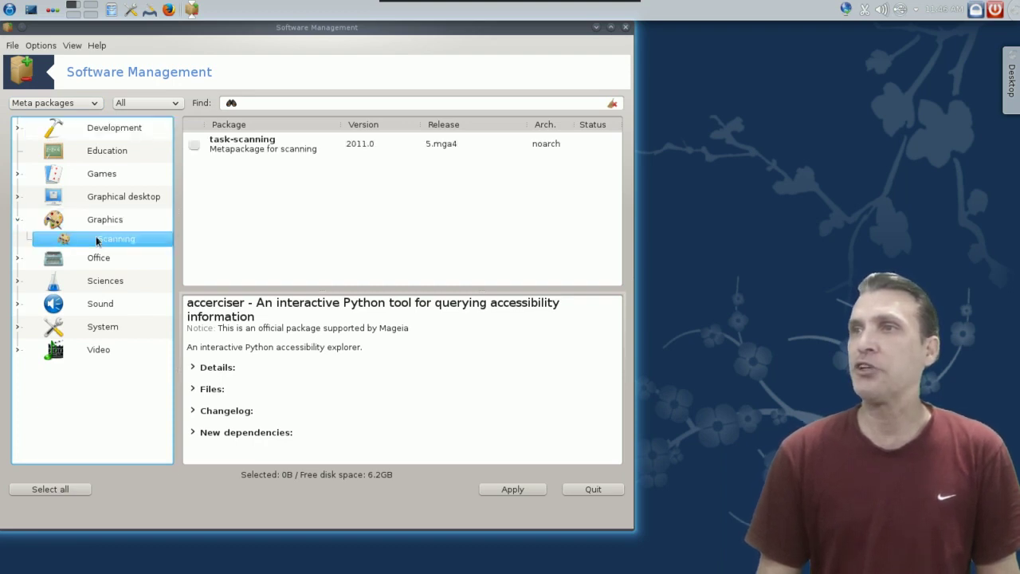
left_click(239, 143)
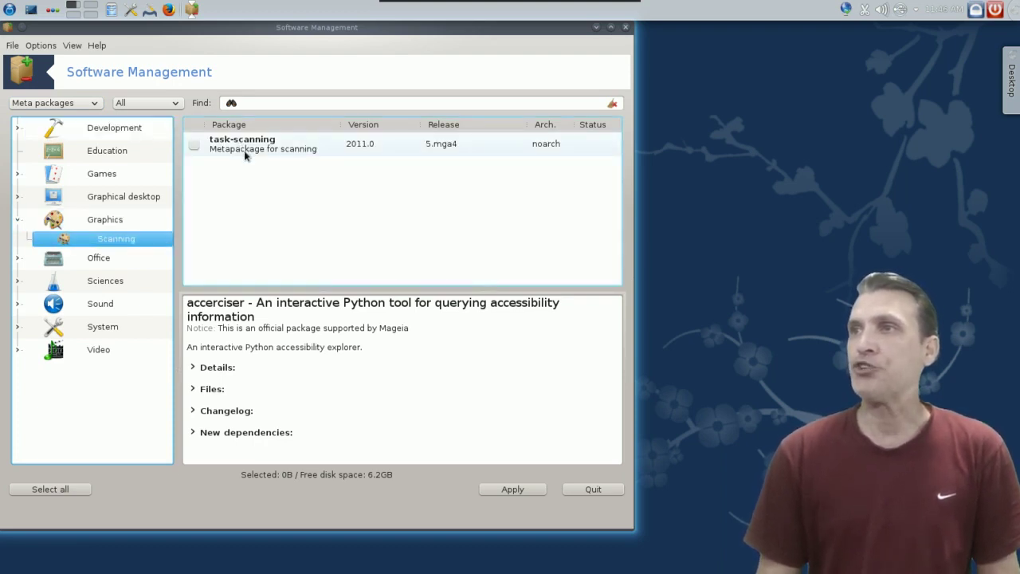
left_click(247, 146)
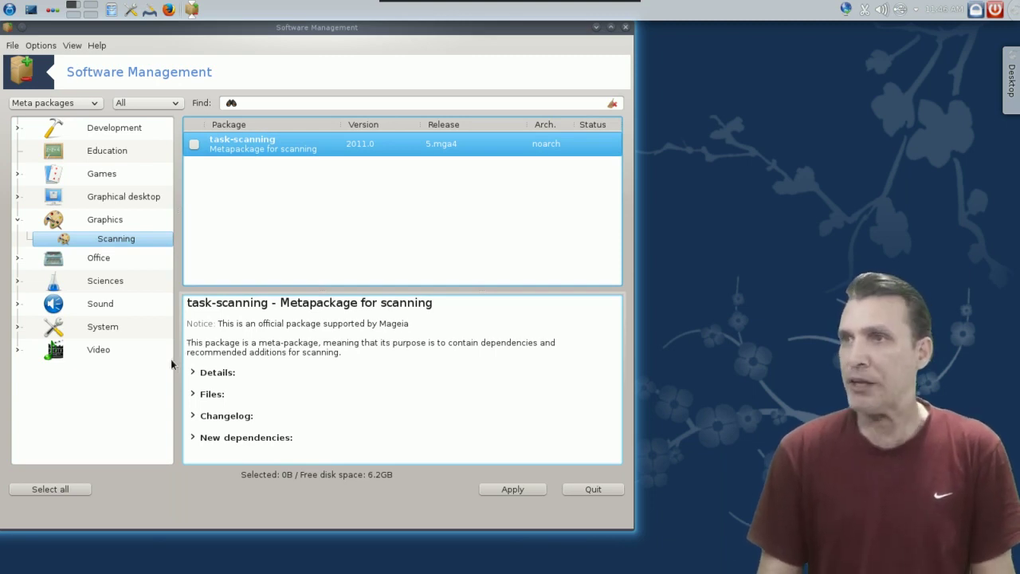
left_click(54, 103)
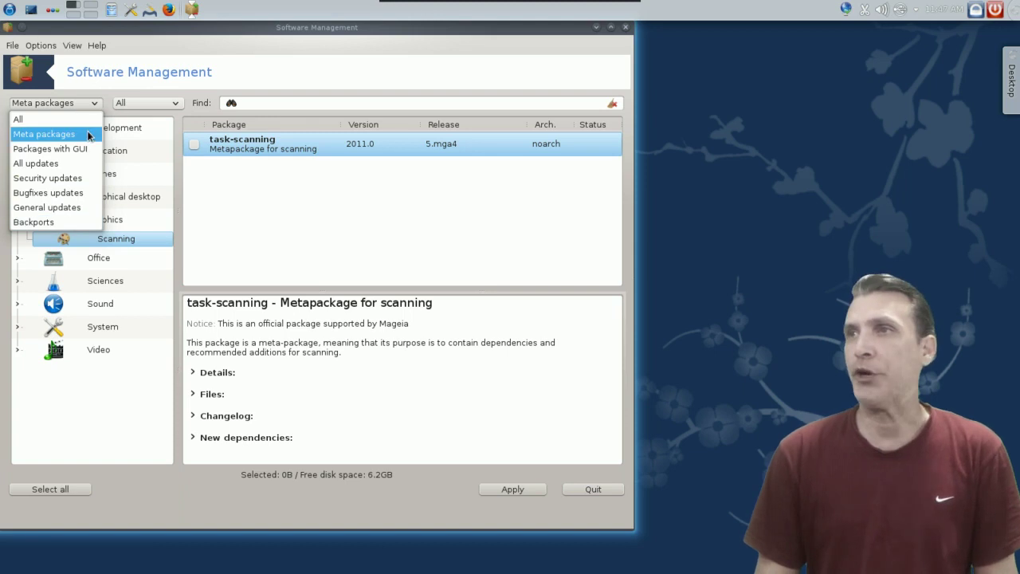
left_click(133, 107)
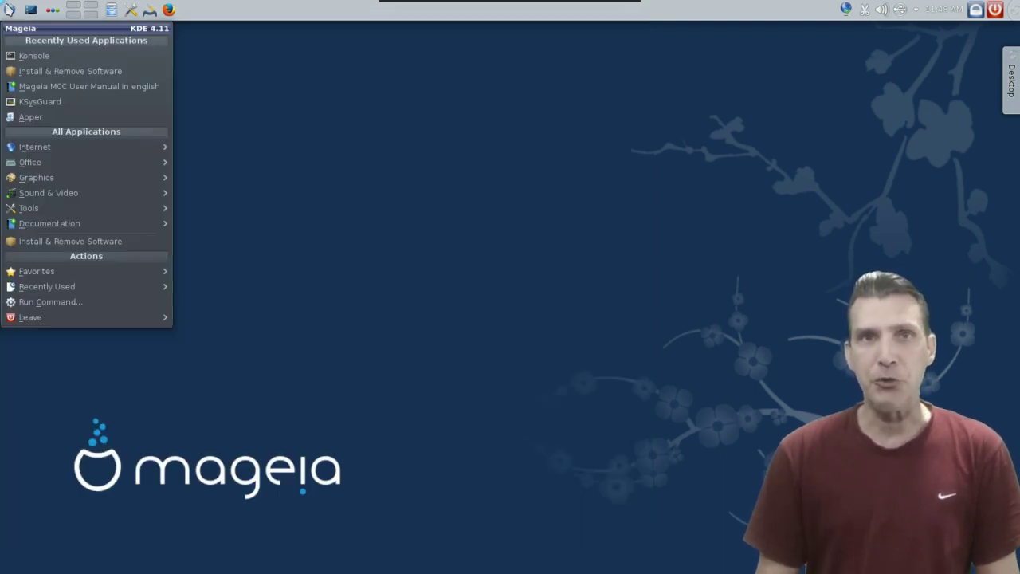
Switch the launcher to Kickoff style and search it for 'terminal'.
left_click(9, 9)
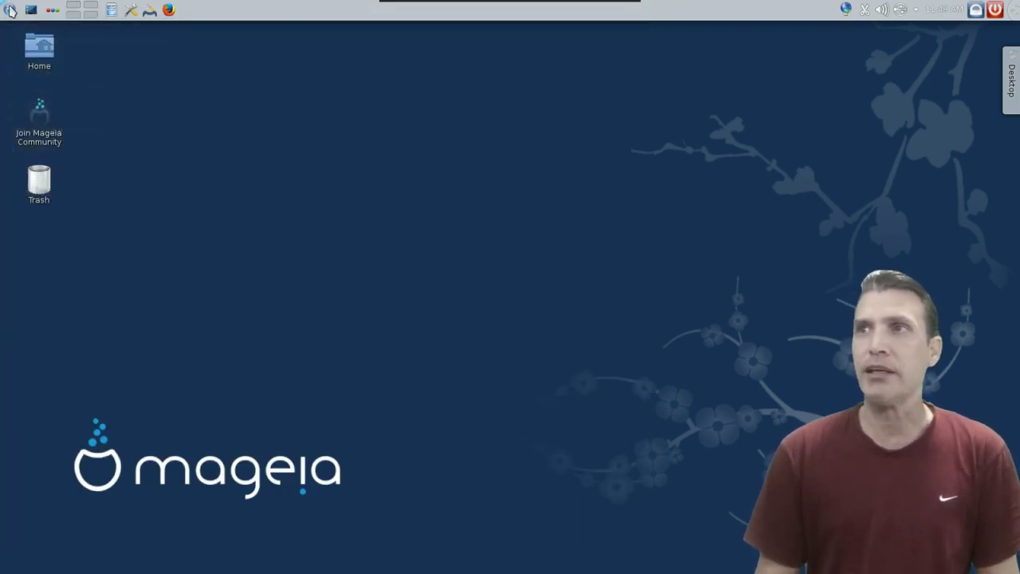
right_click(10, 9)
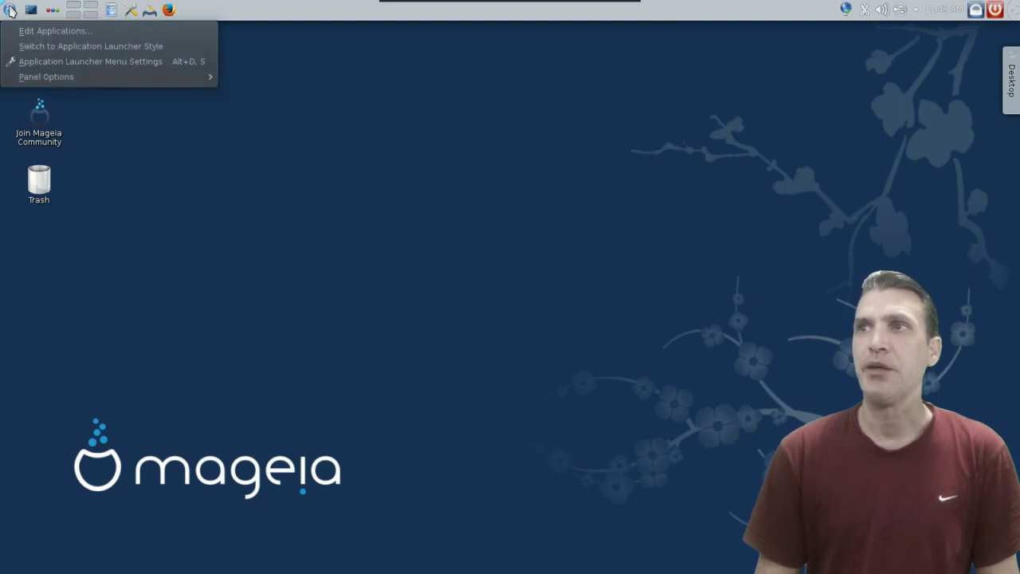
left_click(38, 49)
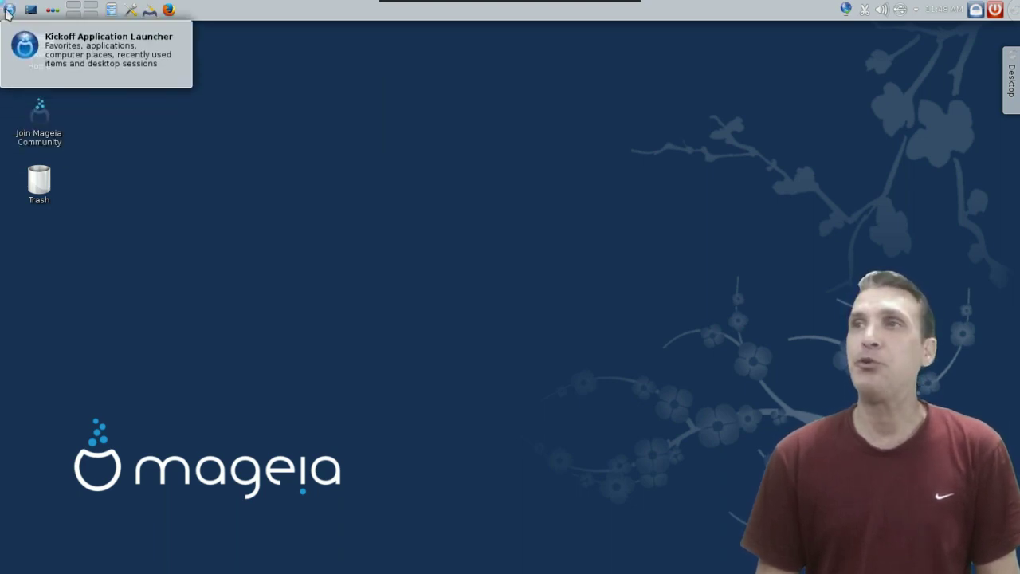
left_click(11, 9)
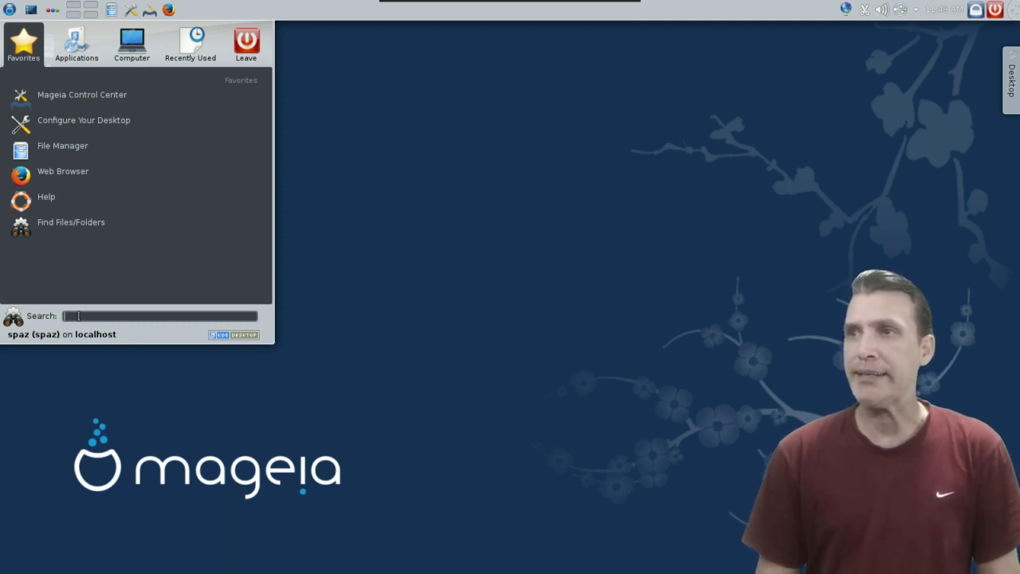
type("te")
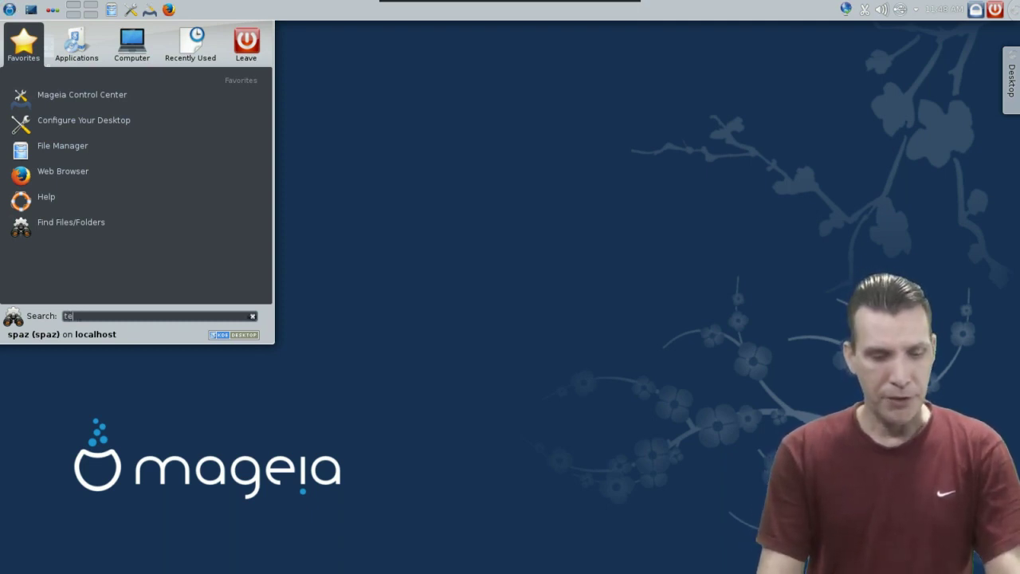
type("rminal")
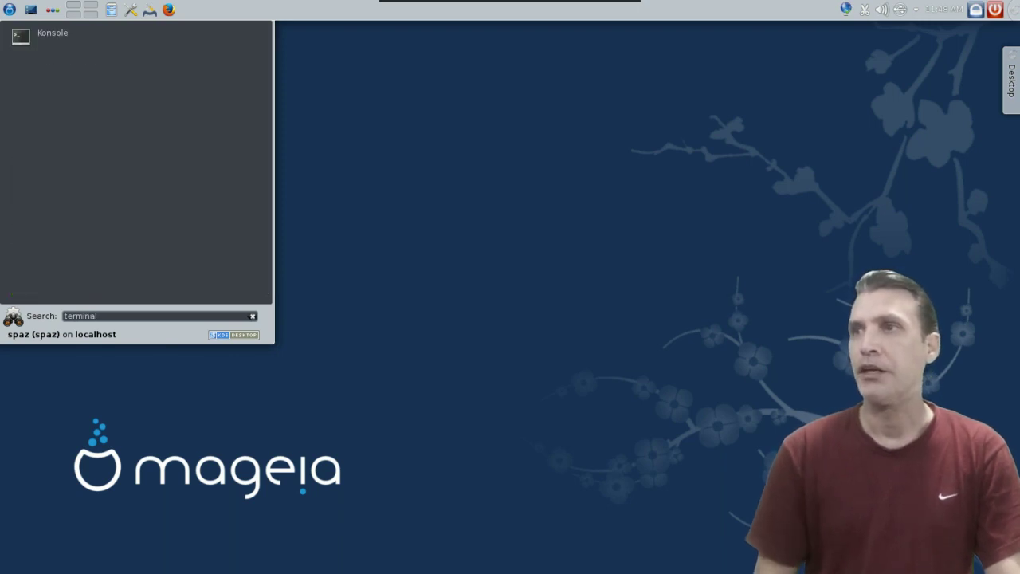
Launch Konsole and run uname -r, showing kernel 3.12.8-desktop-2.mga4.
left_click(40, 40)
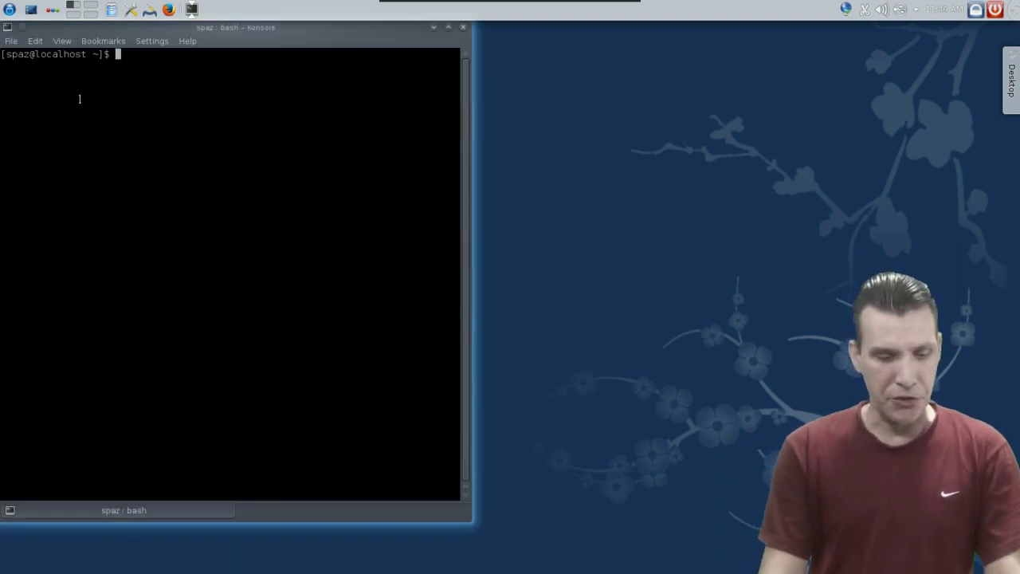
type("una")
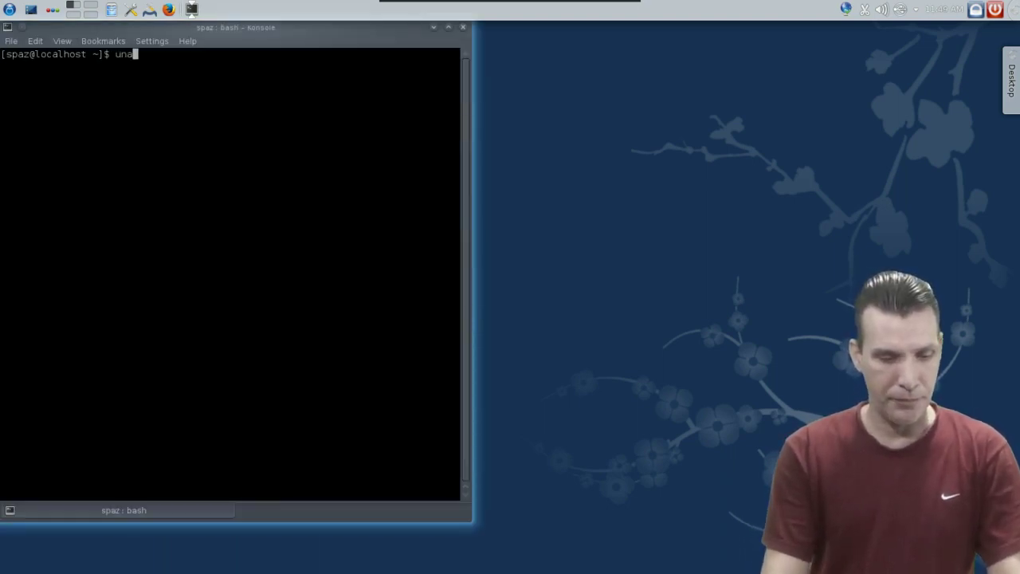
type("me -r")
key("Return")
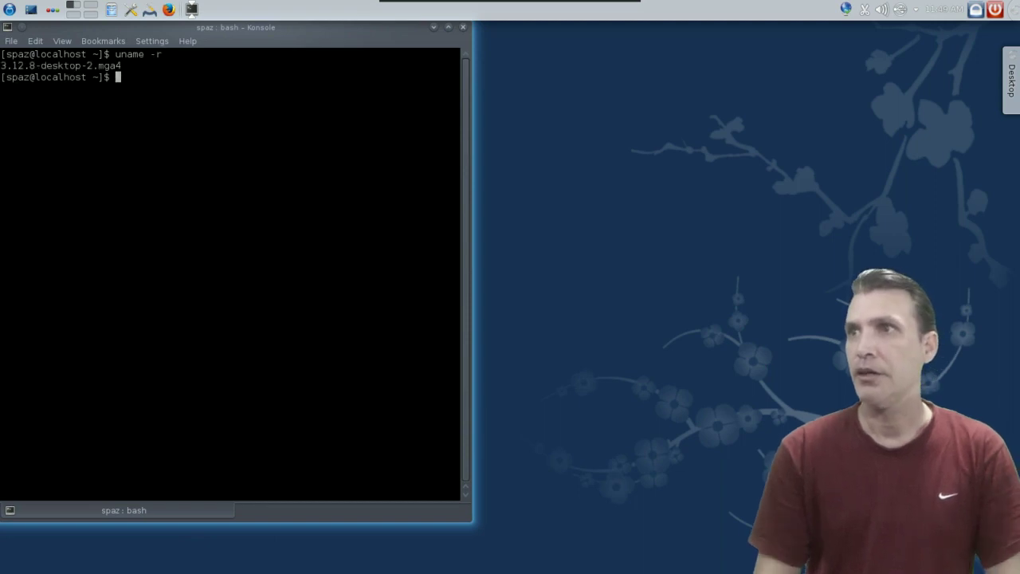